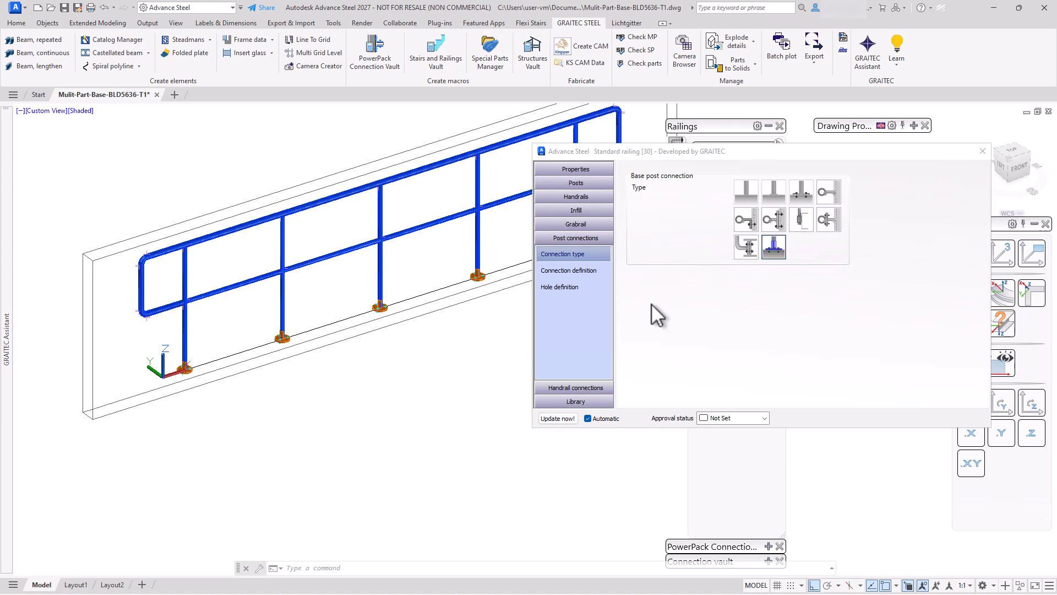
- Change the post profile of the straight railing to RO42.4X2.3
scroll(259, 363, up, 6)
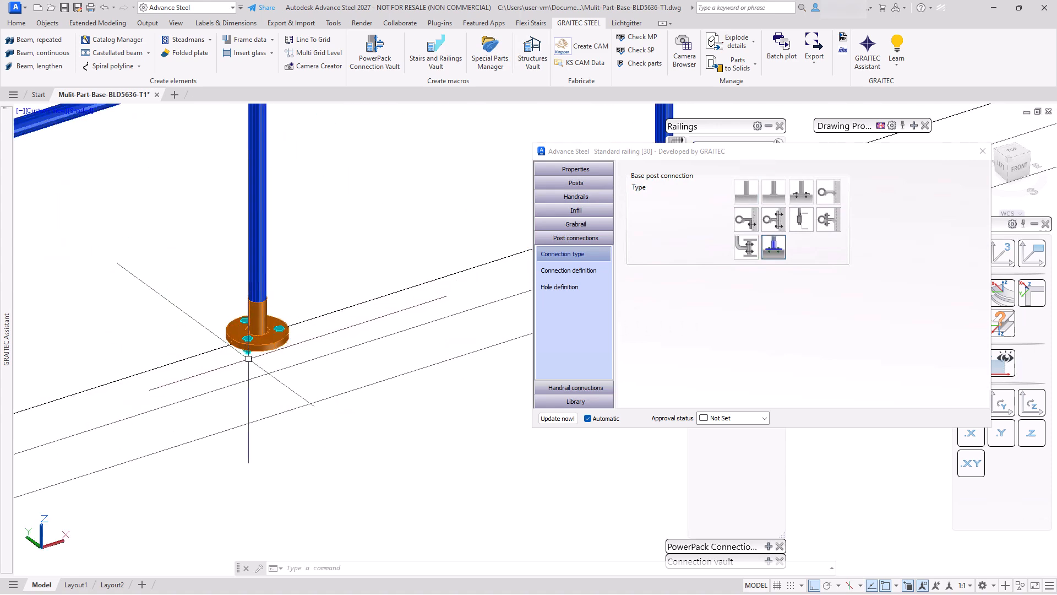
click(562, 186)
click(778, 179)
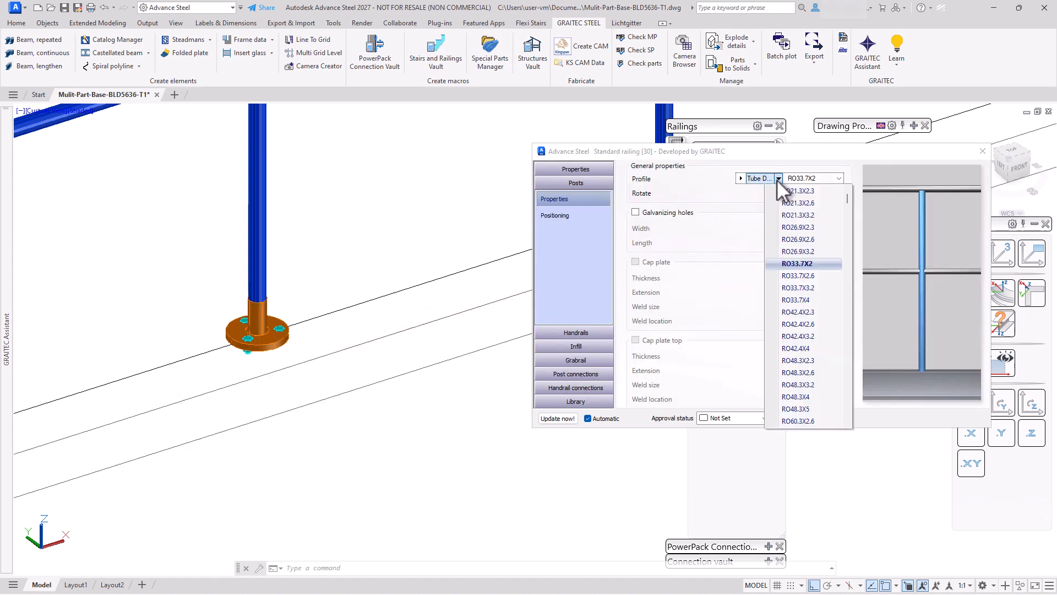
click(788, 313)
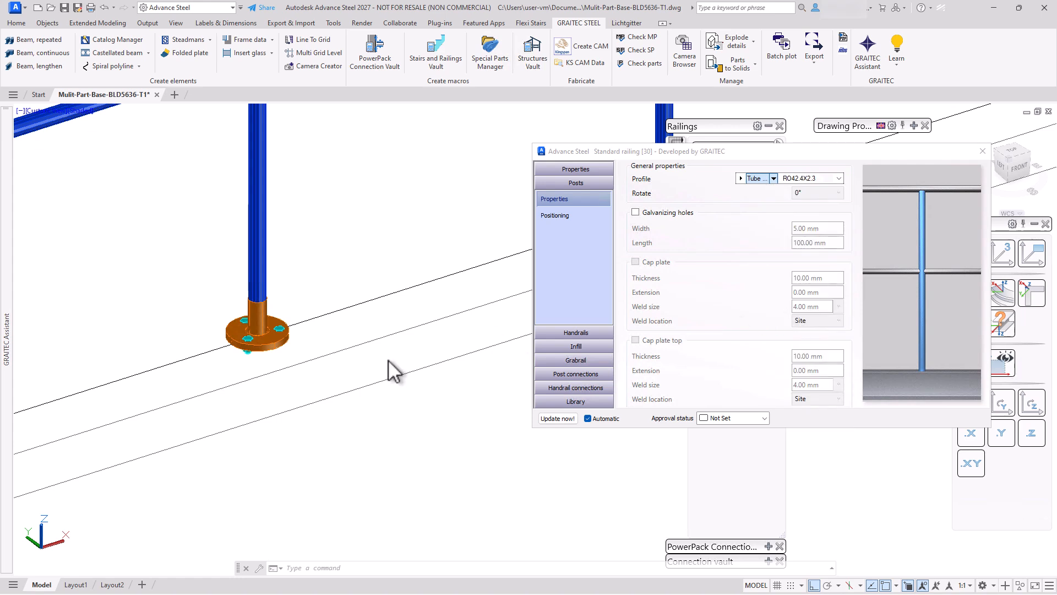
- Review the available straight and sloped configuration names in the railing's base post connection definition
click(556, 376)
click(571, 272)
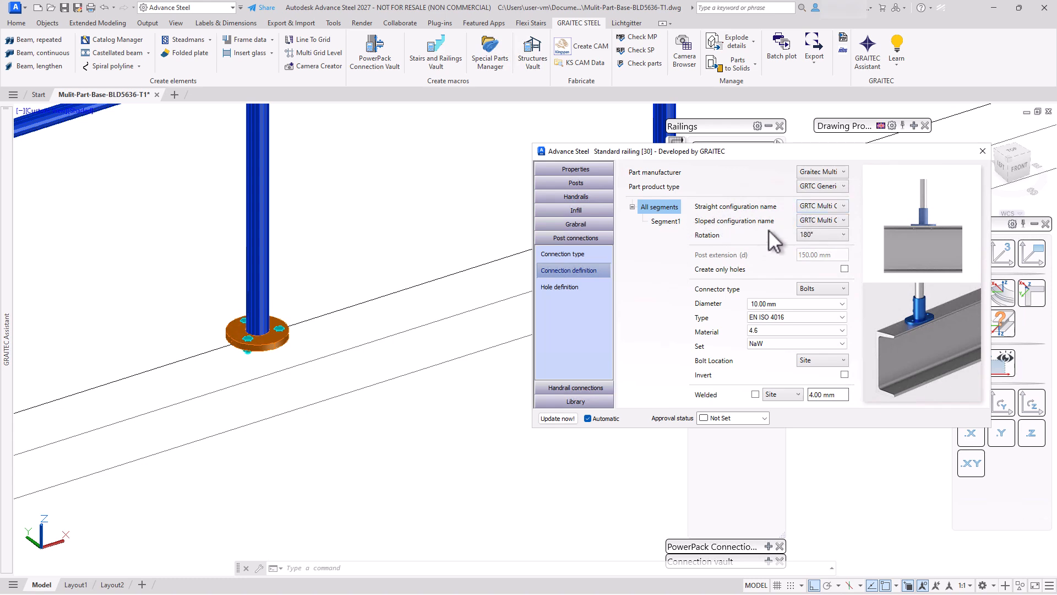
click(823, 206)
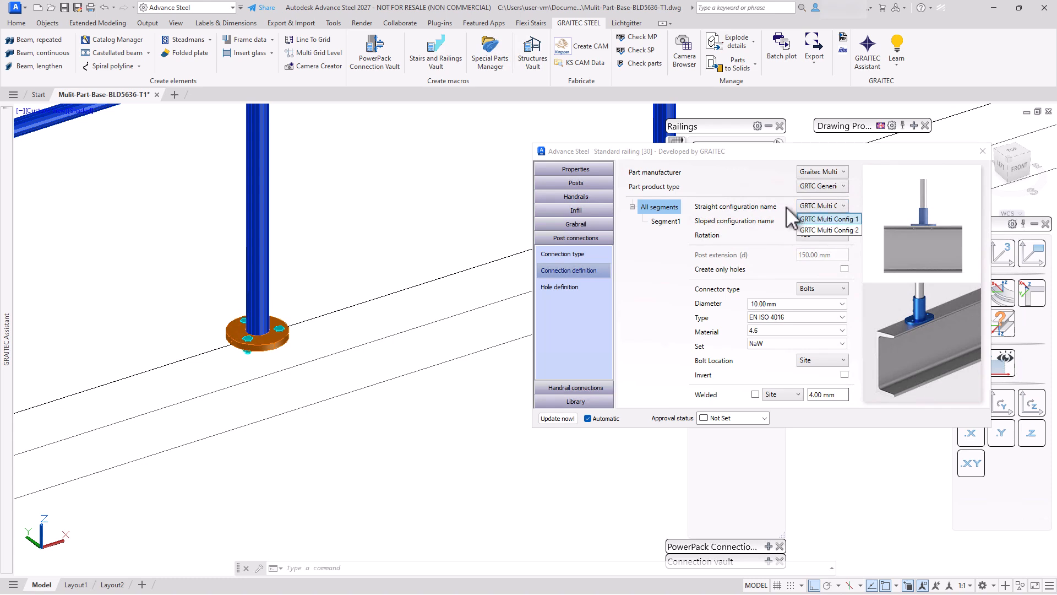
click(786, 206)
click(843, 220)
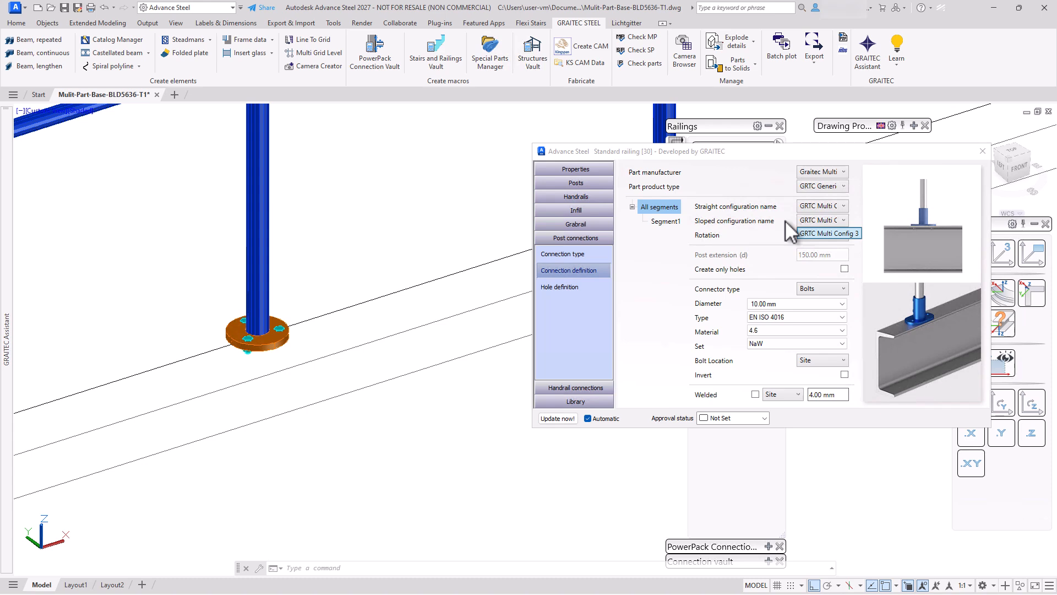
click(786, 220)
- Try a base plate rotation of 0° and return it to 180°
click(820, 235)
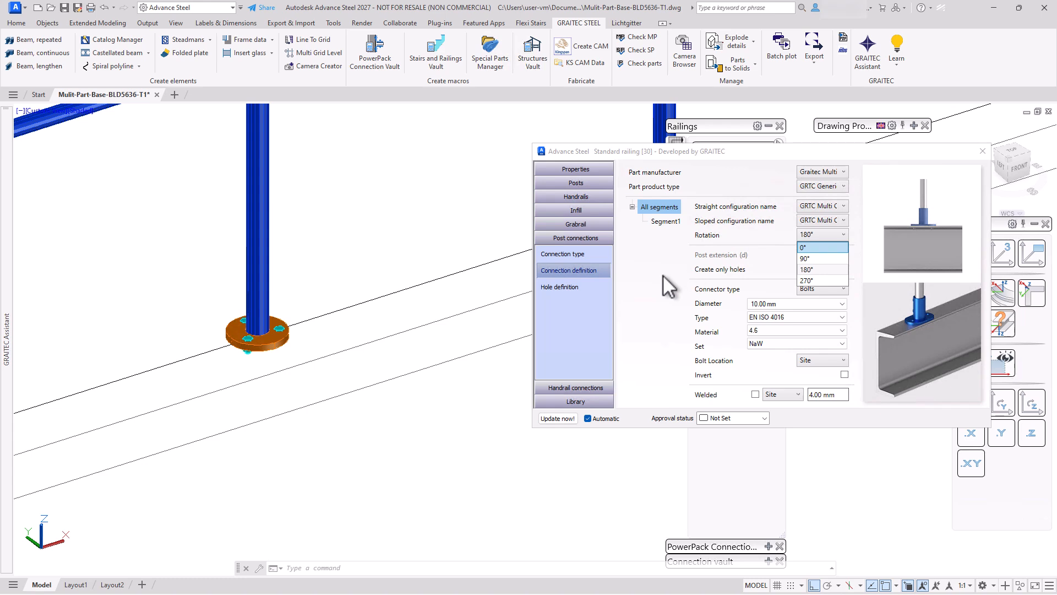
key(Return)
click(821, 235)
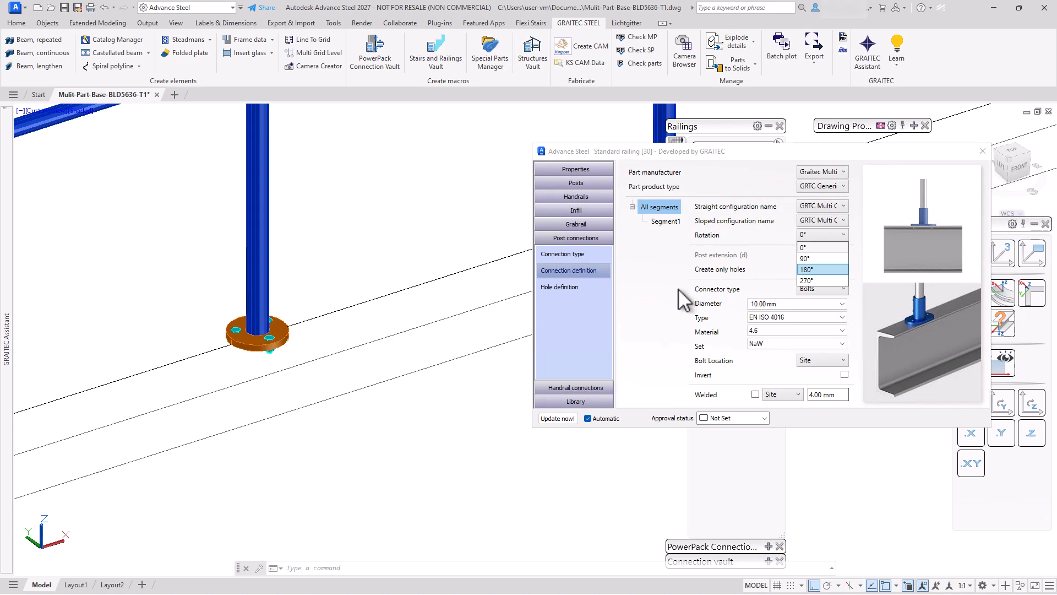
key(Return)
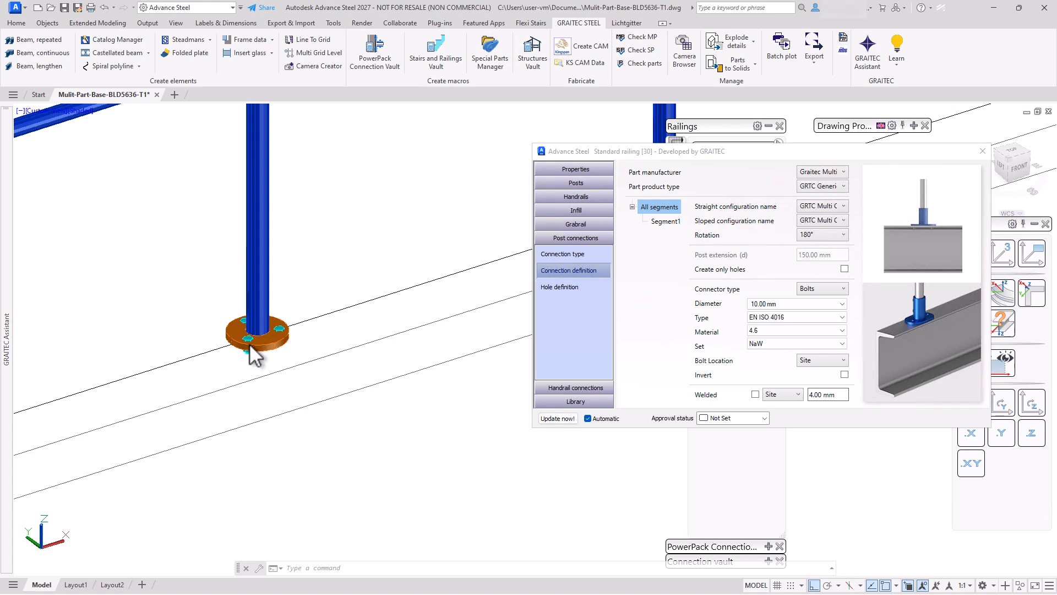
- Set the base connection's bolt type to Countersunk Screw ISO 10642
click(795, 318)
scroll(794, 368, up, 8)
click(795, 397)
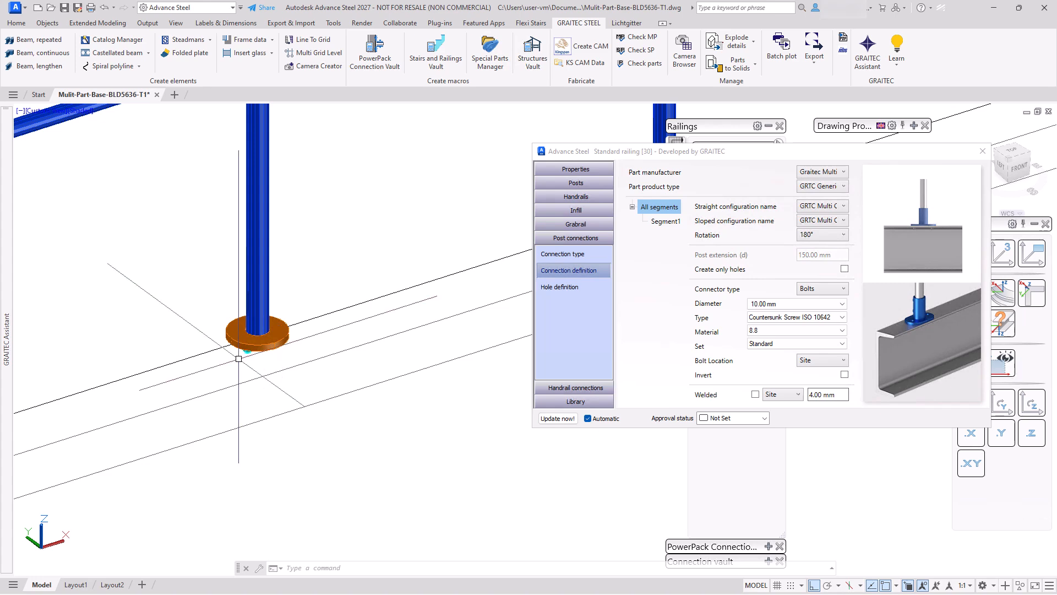
- Inspect the bolts and the special part on the underside of the post's base plate
scroll(245, 371, up, 6)
shift+middle_drag(245, 371, 234, 214)
click(235, 214)
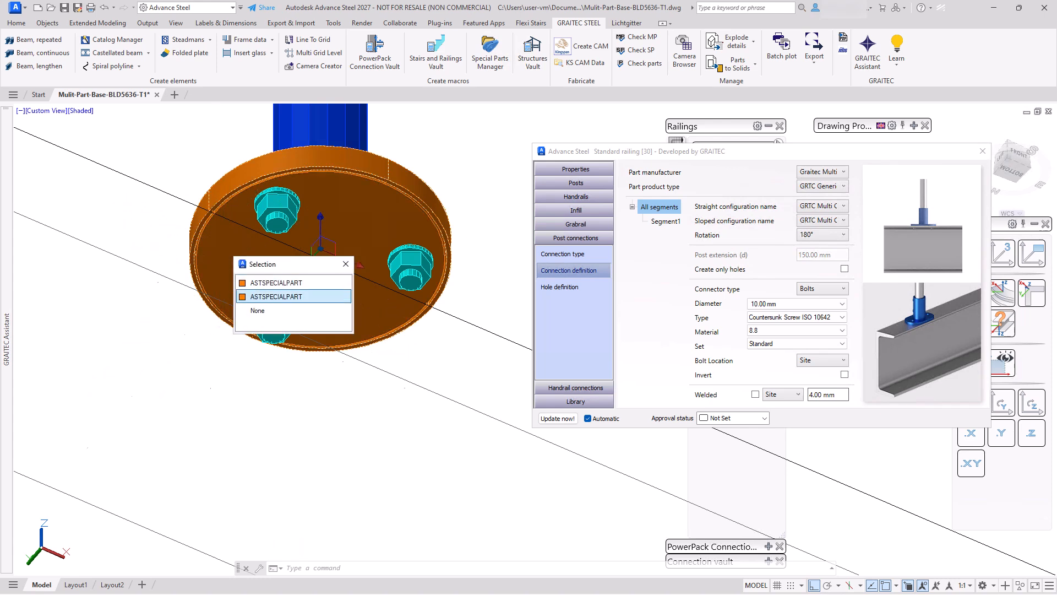
key(Escape)
key(Escape)
shift+middle_drag(186, 336, 214, 513)
scroll(443, 375, down, 6)
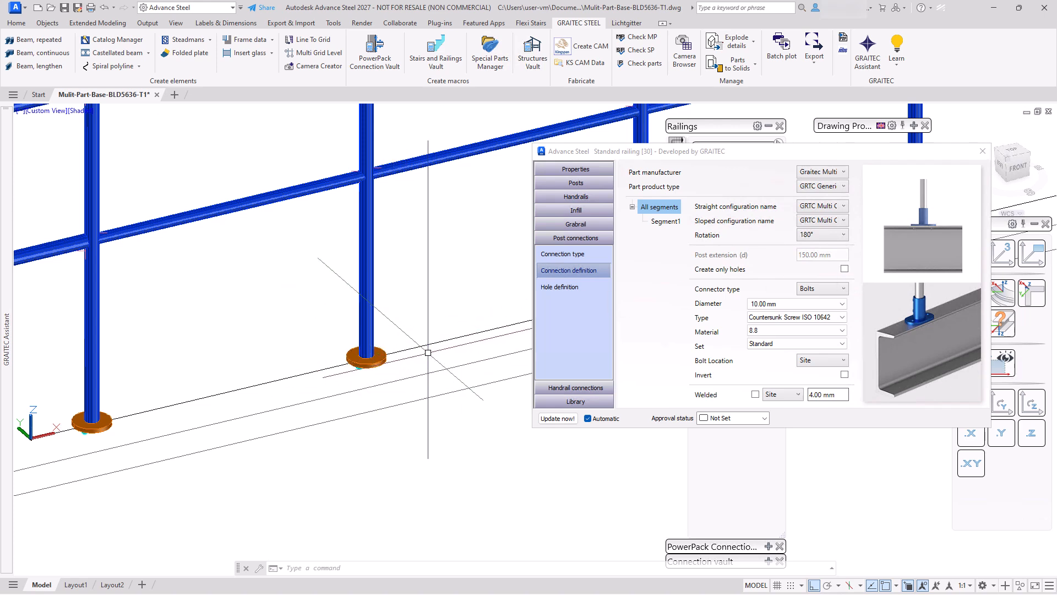
- Open the multi-segment railing's properties and assign the multi-part base type as its base post connection
click(977, 153)
scroll(715, 276, down, 5)
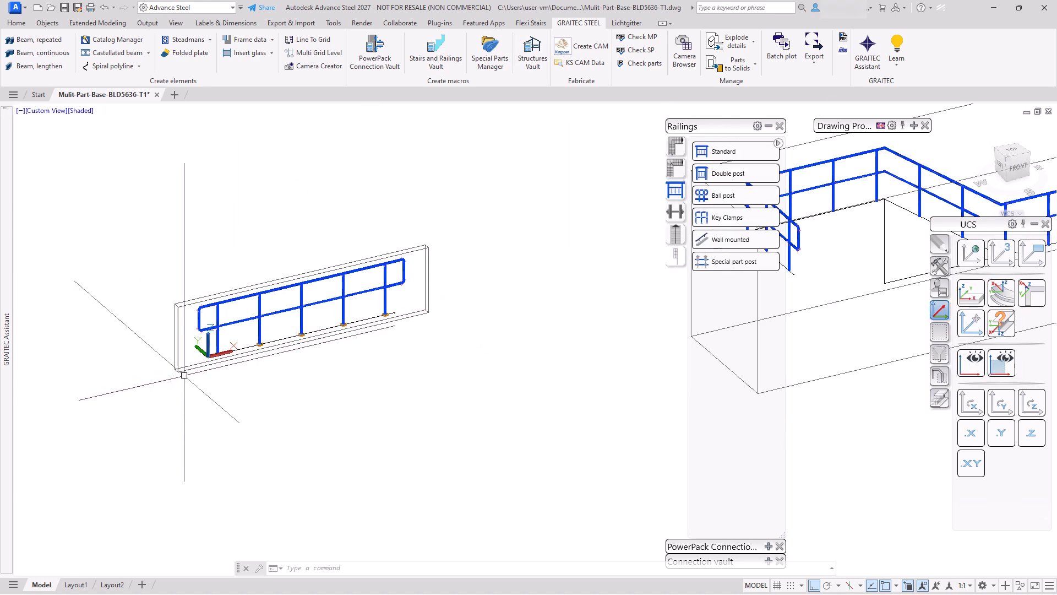
middle_drag(471, 291, 90, 361)
scroll(591, 315, up, 2)
double_click(589, 319)
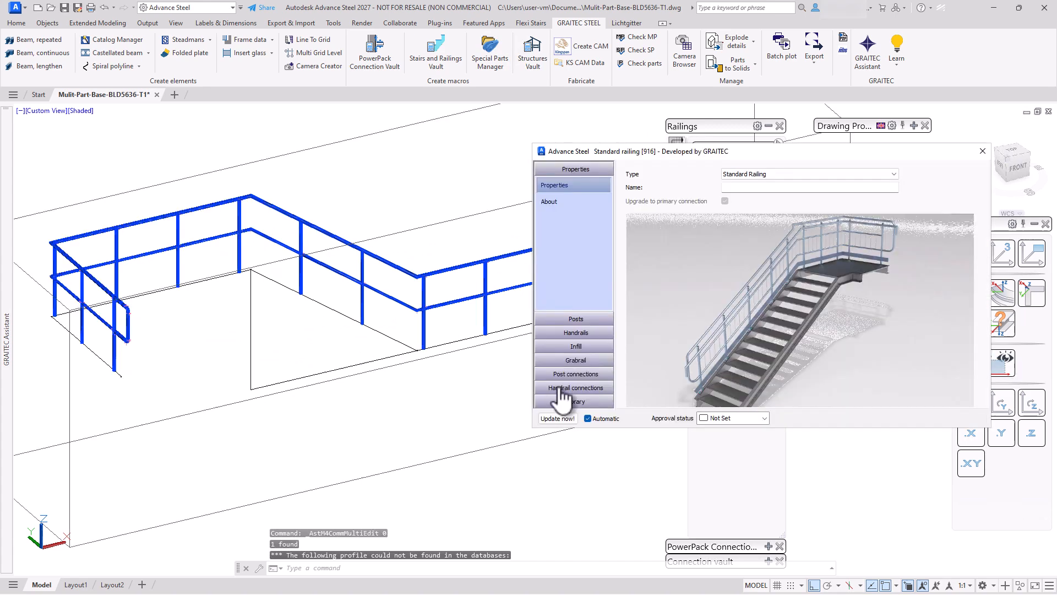
click(556, 374)
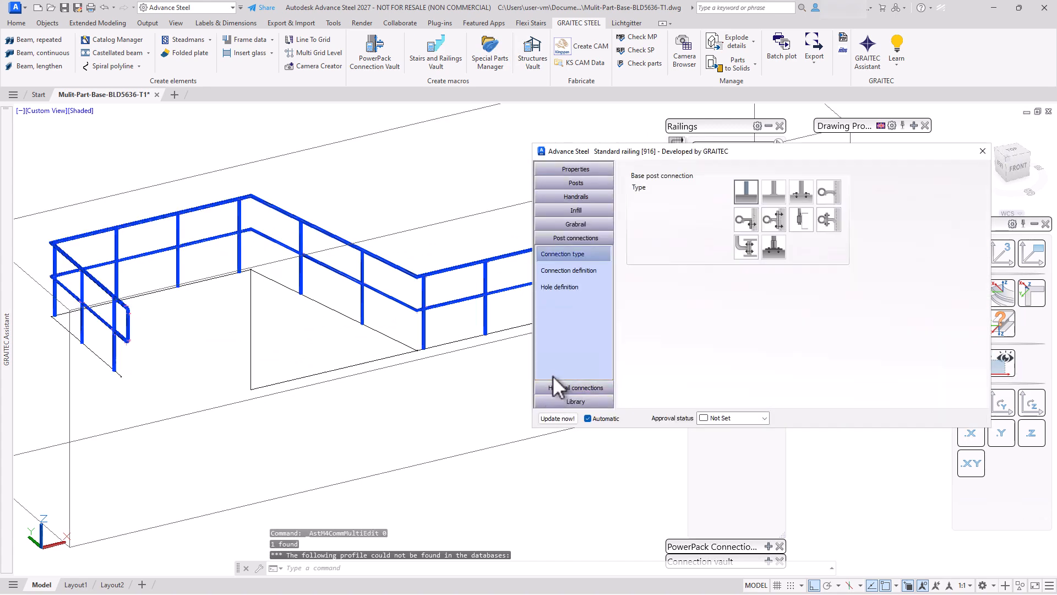
click(772, 247)
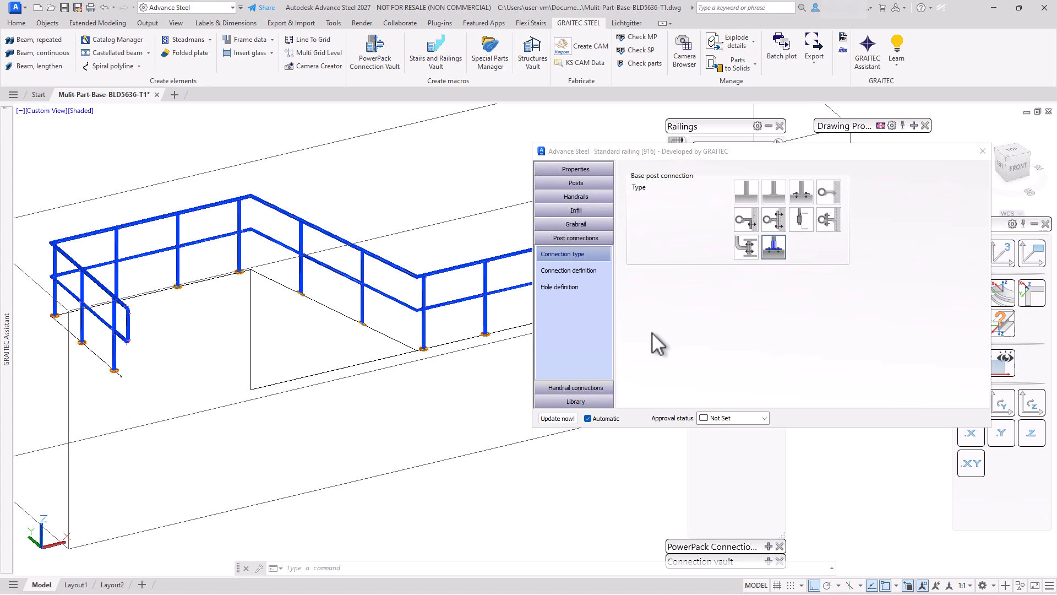
- Examine the base plates on the level and sloped segments of the railing, including the tilted sloped one
scroll(422, 351, up, 10)
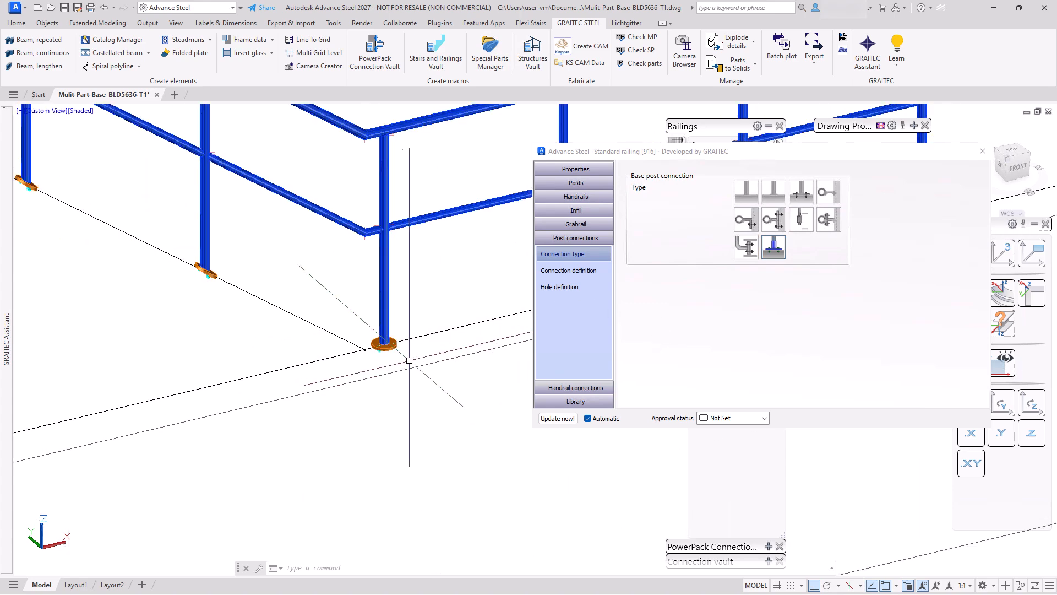
scroll(365, 355, down, 6)
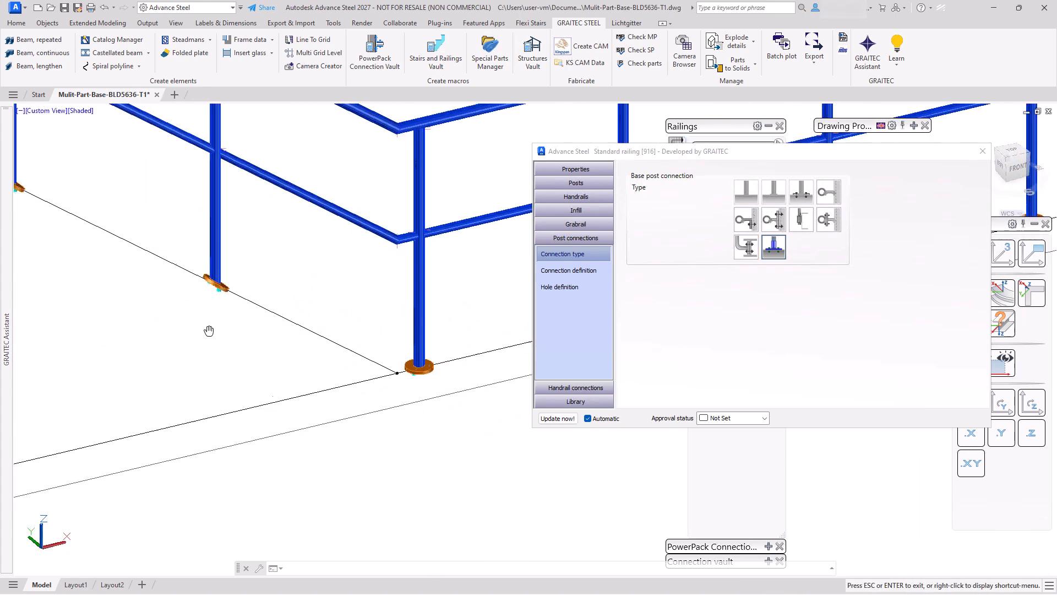
scroll(192, 309, up, 8)
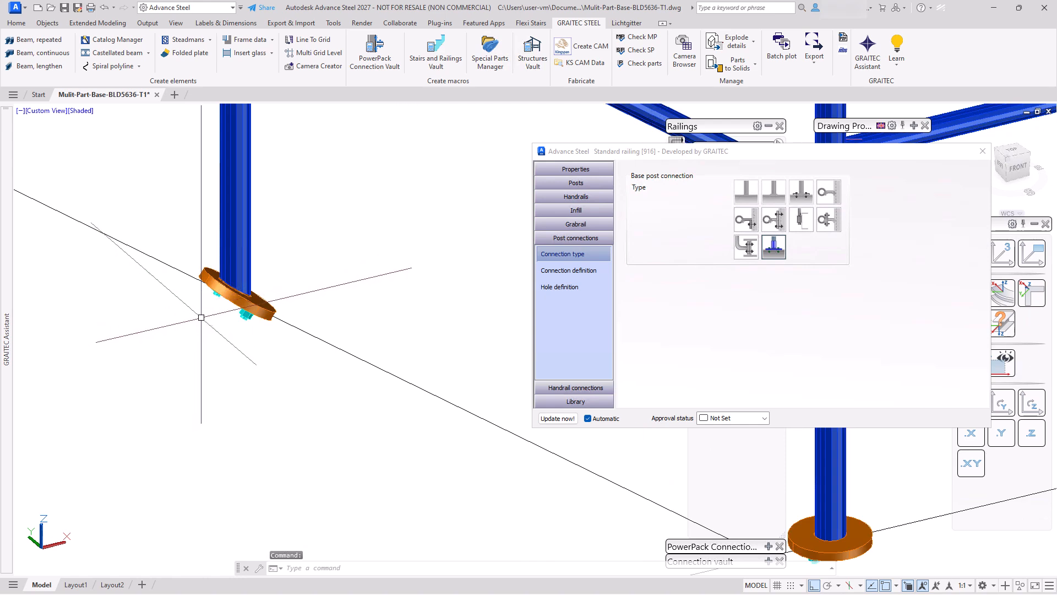
scroll(207, 236, up, 3)
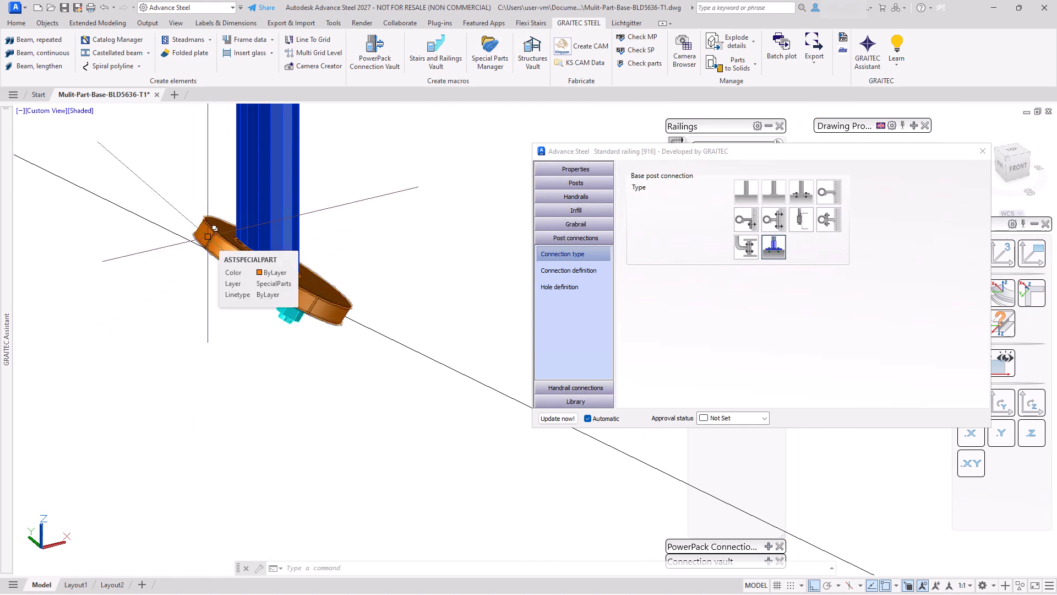
shift+middle_drag(214, 228, 121, 331)
scroll(122, 331, down, 7)
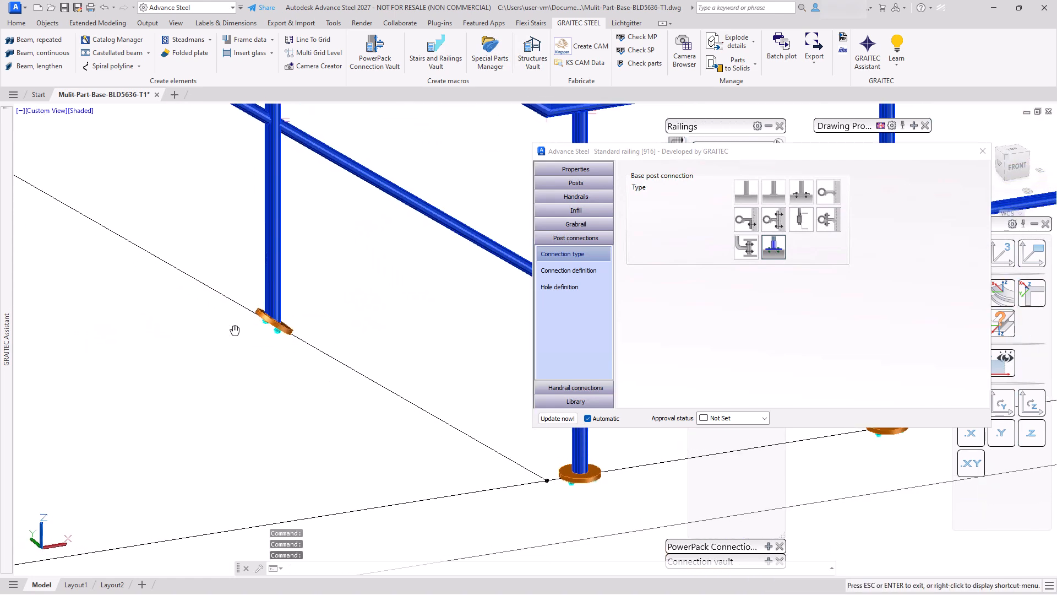
- Check the sloped configuration options for all segments and view the base plates at the railing's free end
click(573, 270)
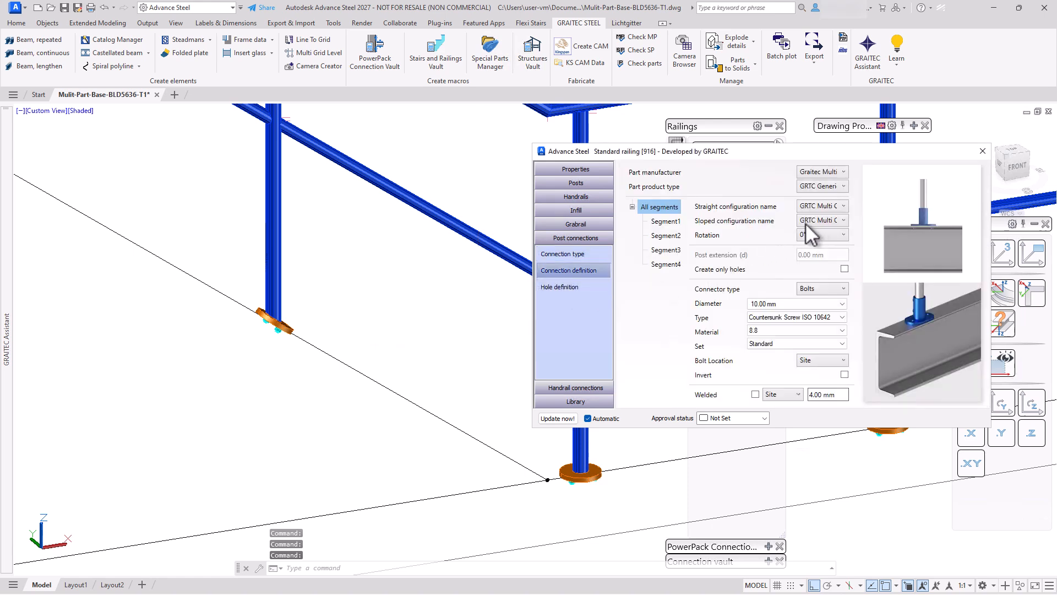
click(839, 221)
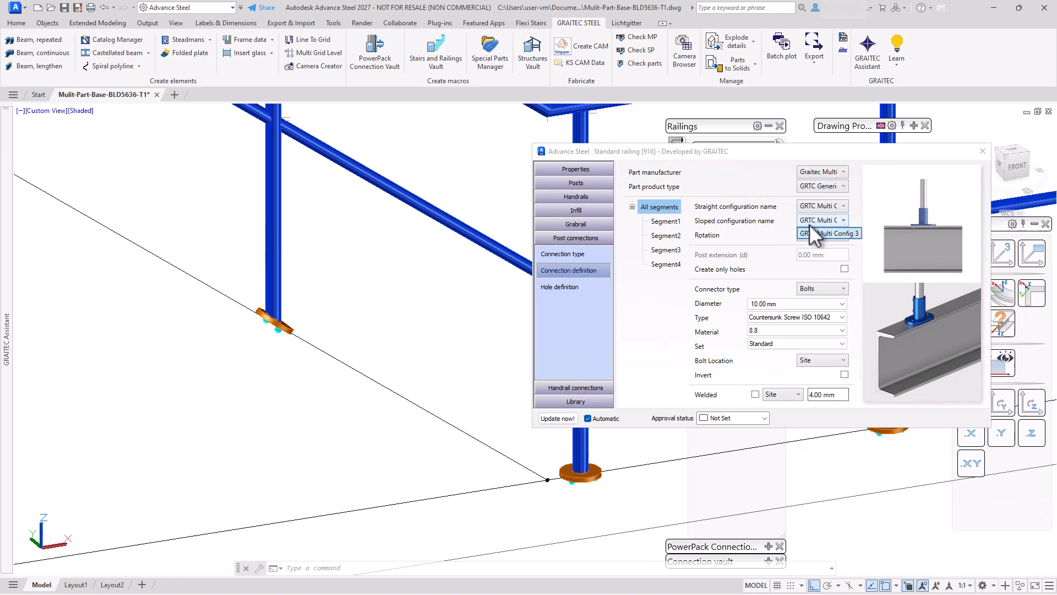
click(379, 323)
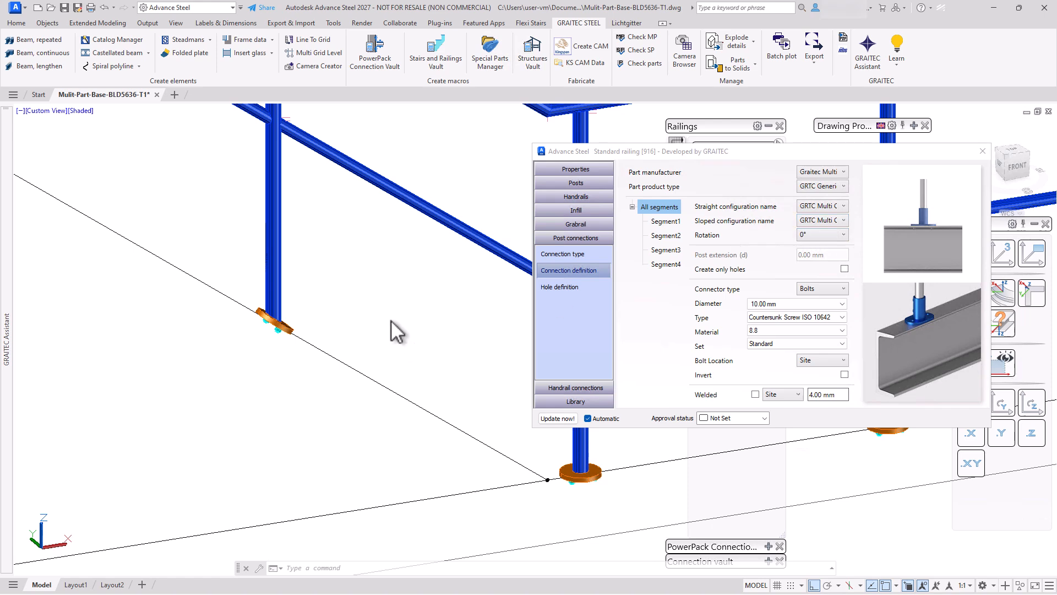
scroll(280, 348, down, 5)
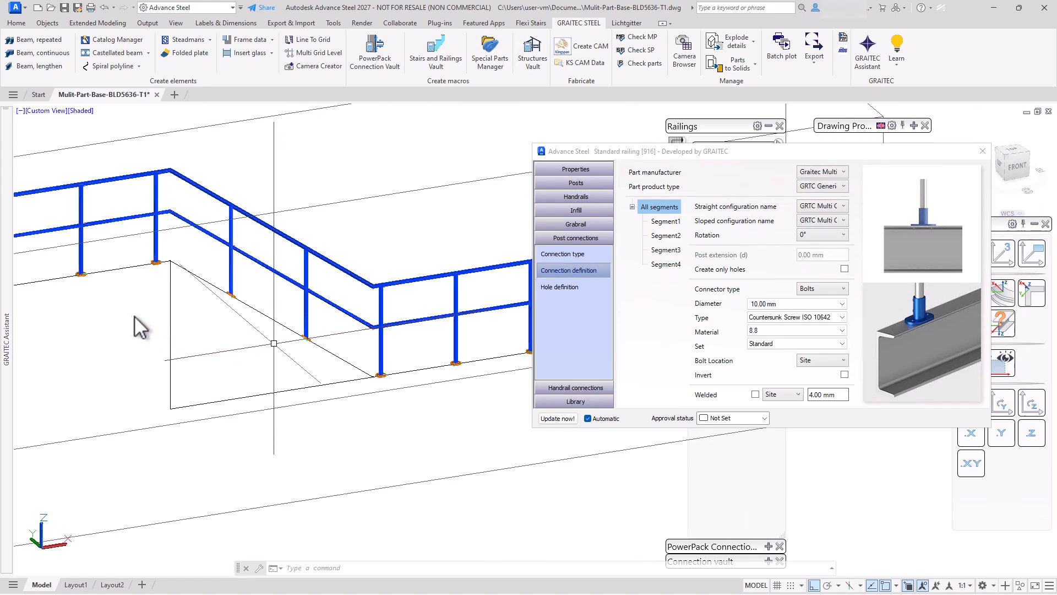
middle_drag(124, 315, 345, 313)
scroll(230, 345, up, 4)
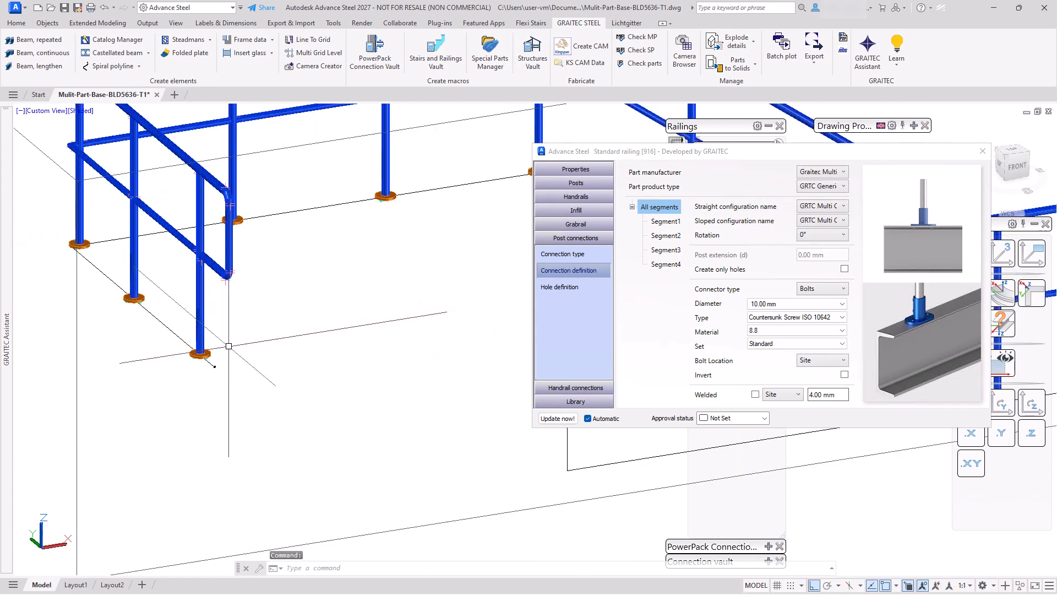
scroll(230, 345, up, 3)
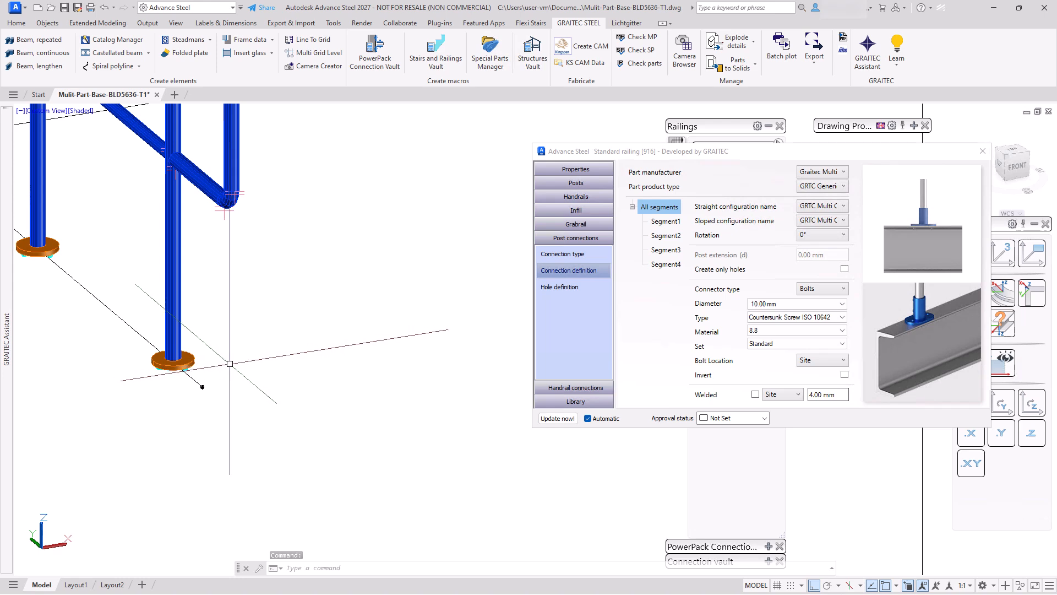
- Review the hole definition, the rotation options and the individual connection settings of Segment2 and Segment4
click(550, 286)
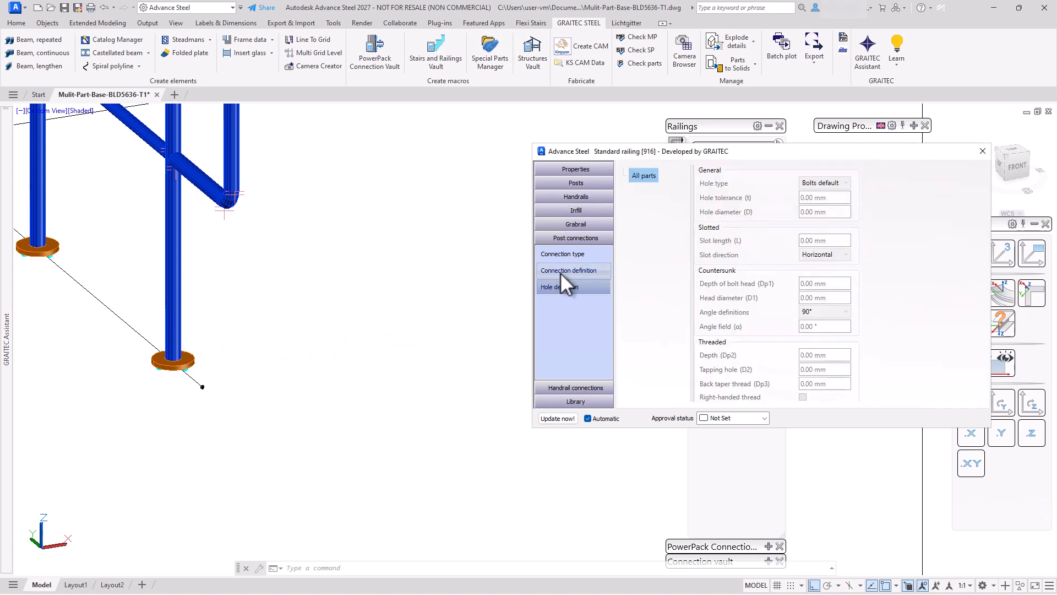
click(557, 271)
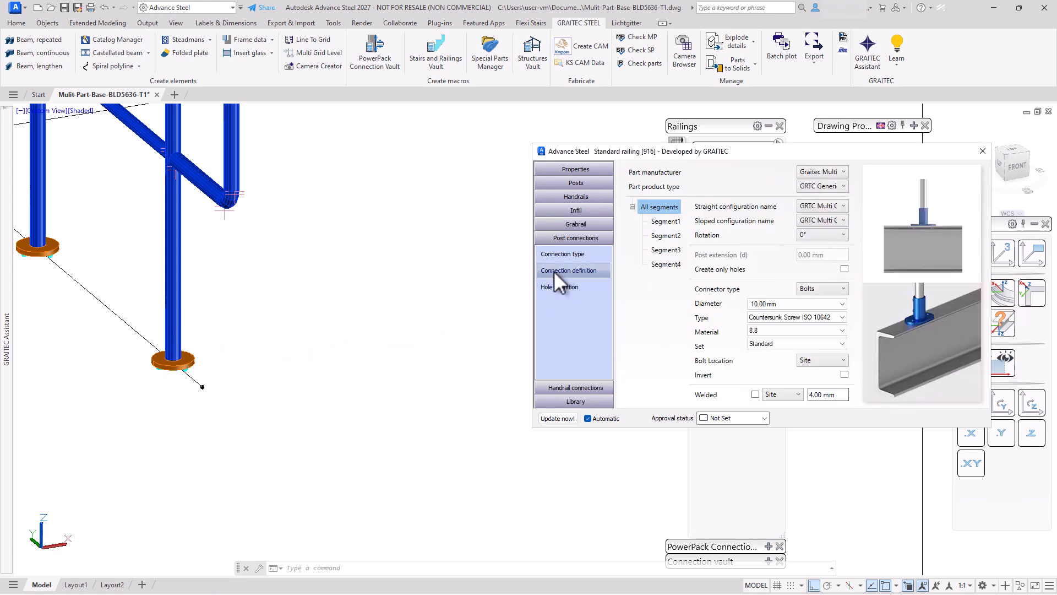
click(813, 234)
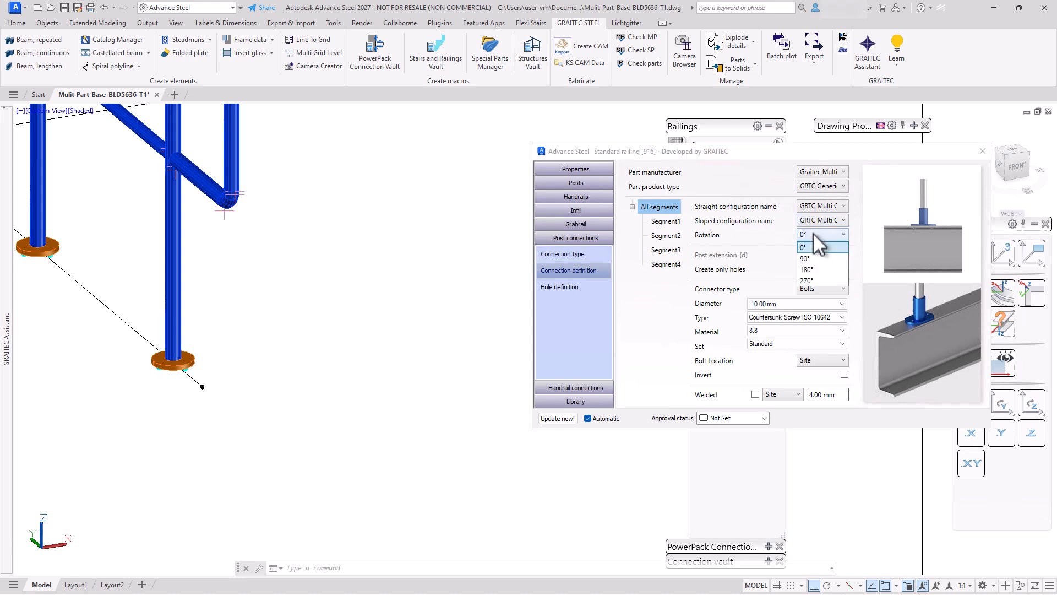
click(658, 296)
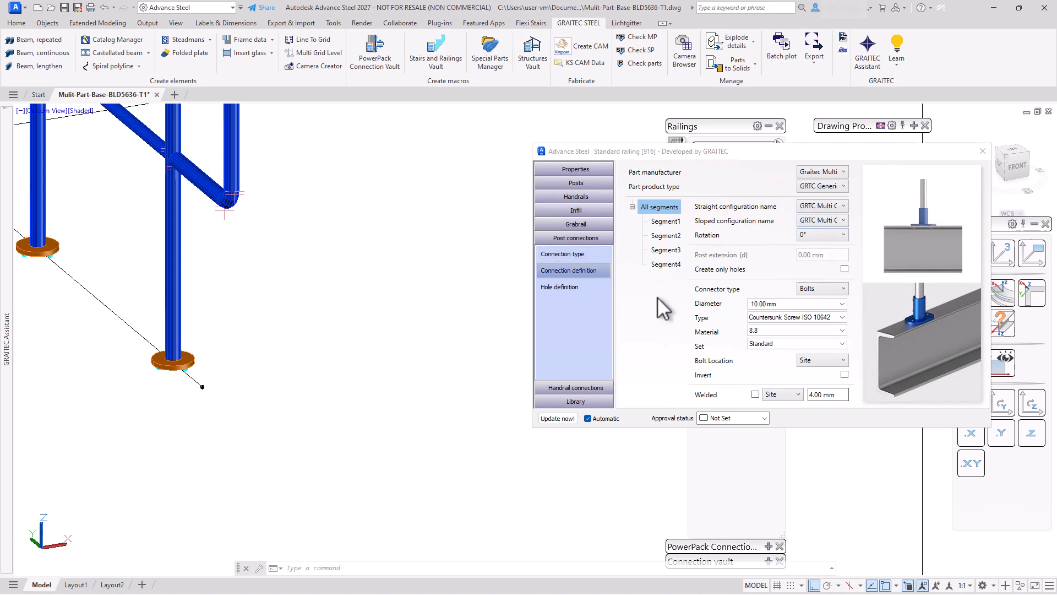
click(660, 237)
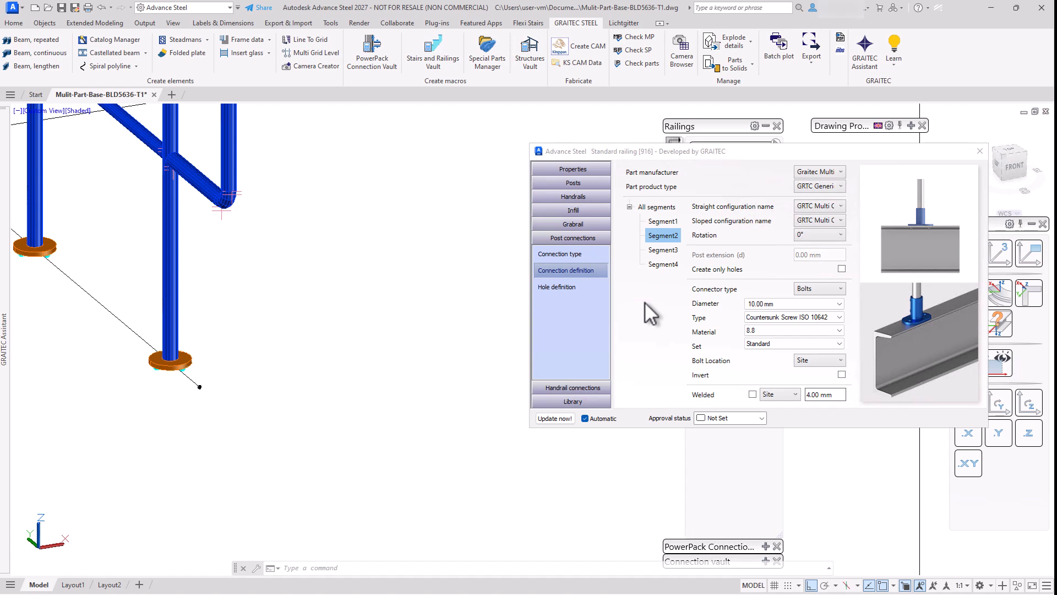
click(664, 264)
right_click(664, 263)
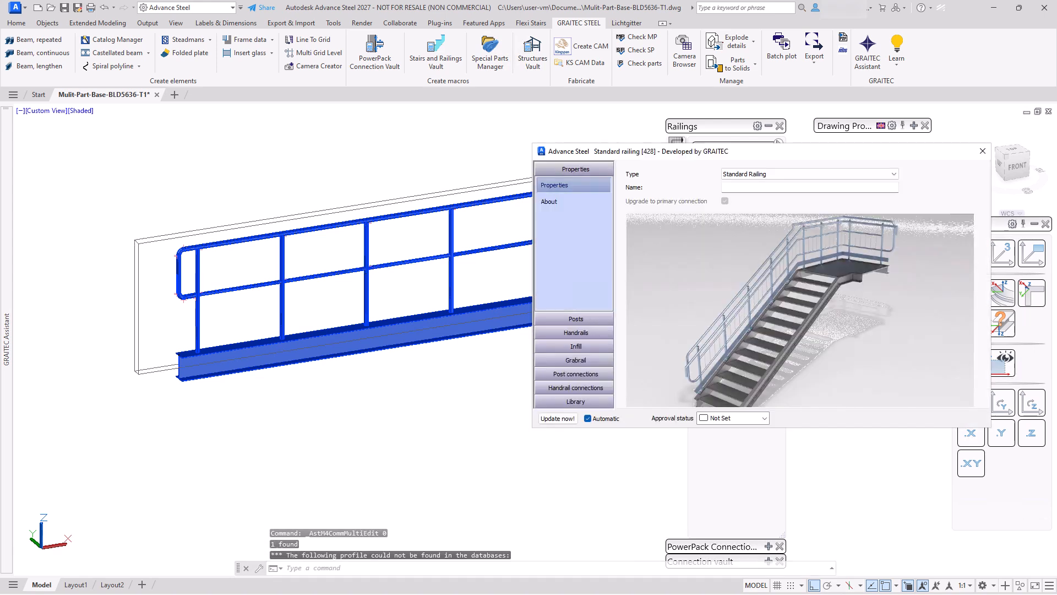
- Assign the multi-part base type as the base post connection of the railing standing on the steel beam
click(581, 374)
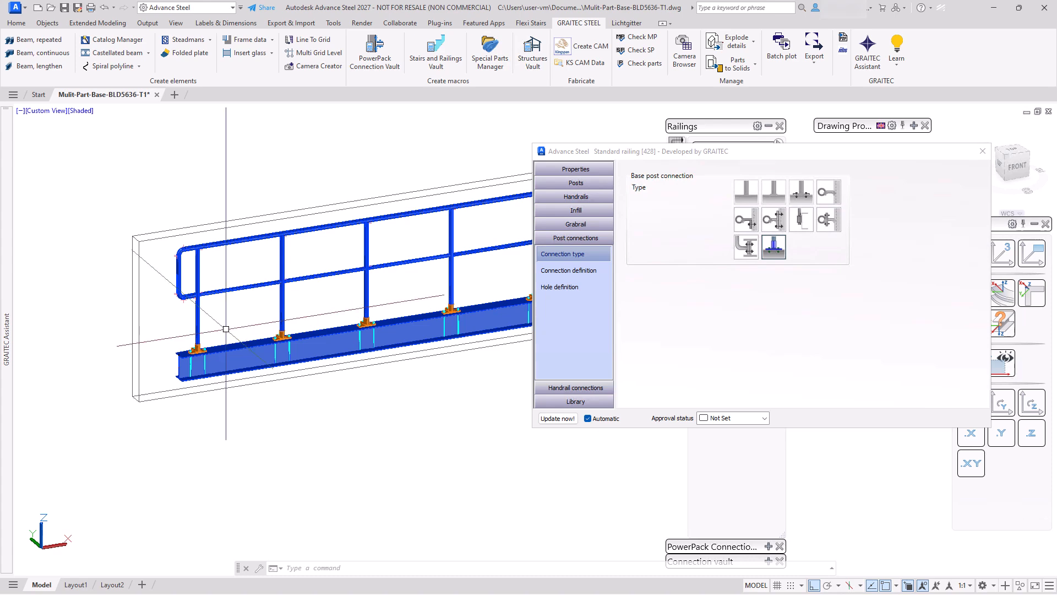
scroll(234, 331, up, 3)
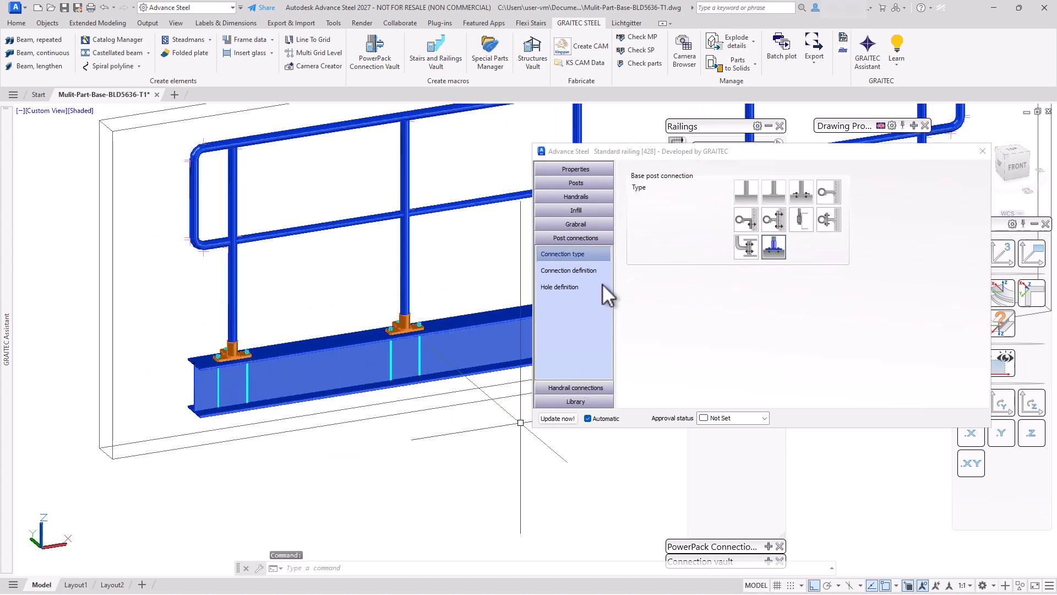
- Set the beam-mounted railing's straight configuration to GRTC Multi Config 2 and the base connection rotation to 0°
click(588, 270)
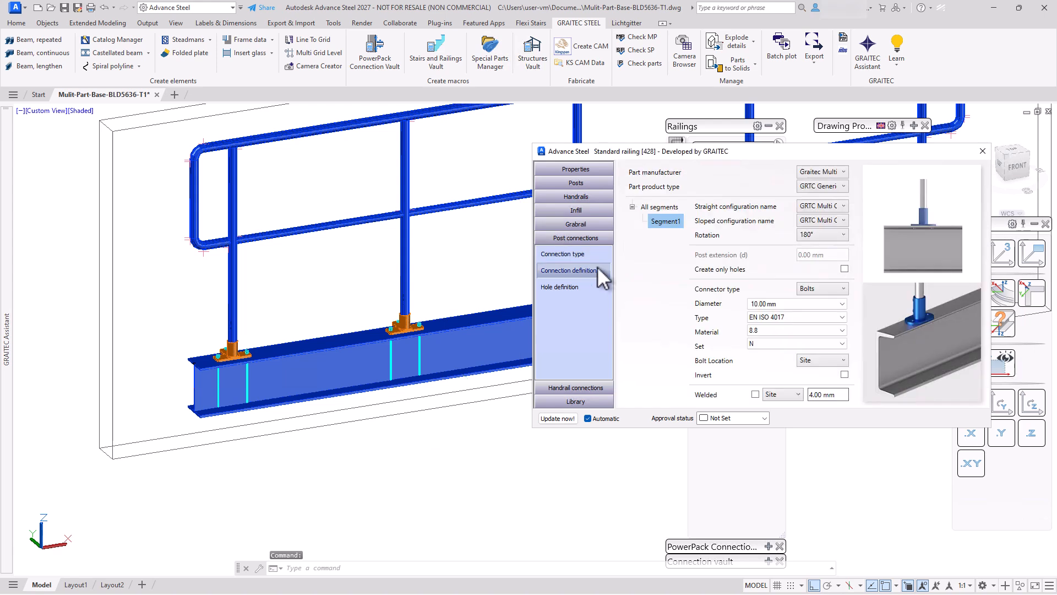
click(840, 206)
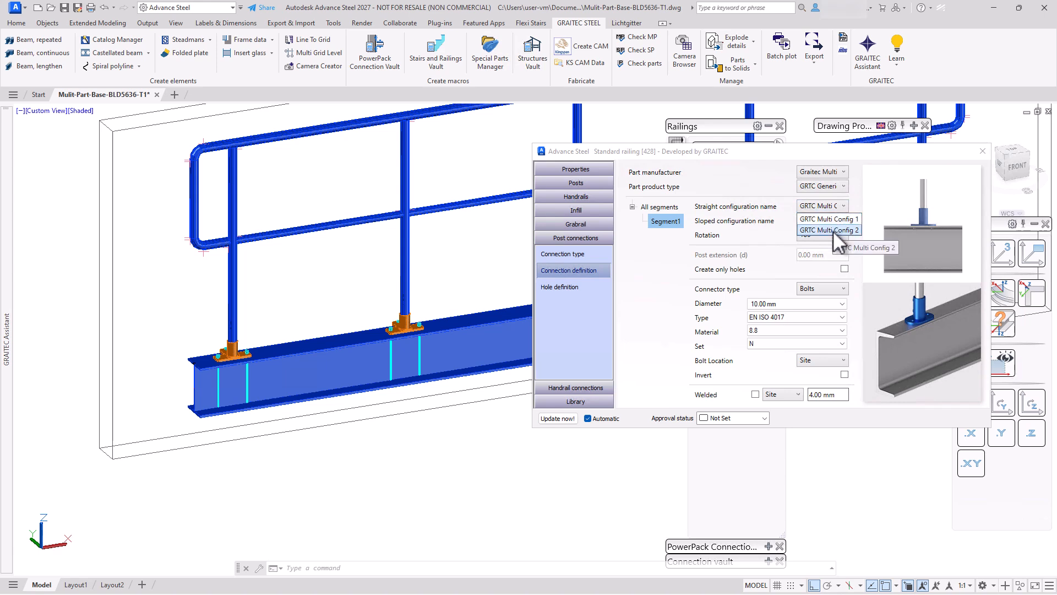
click(834, 232)
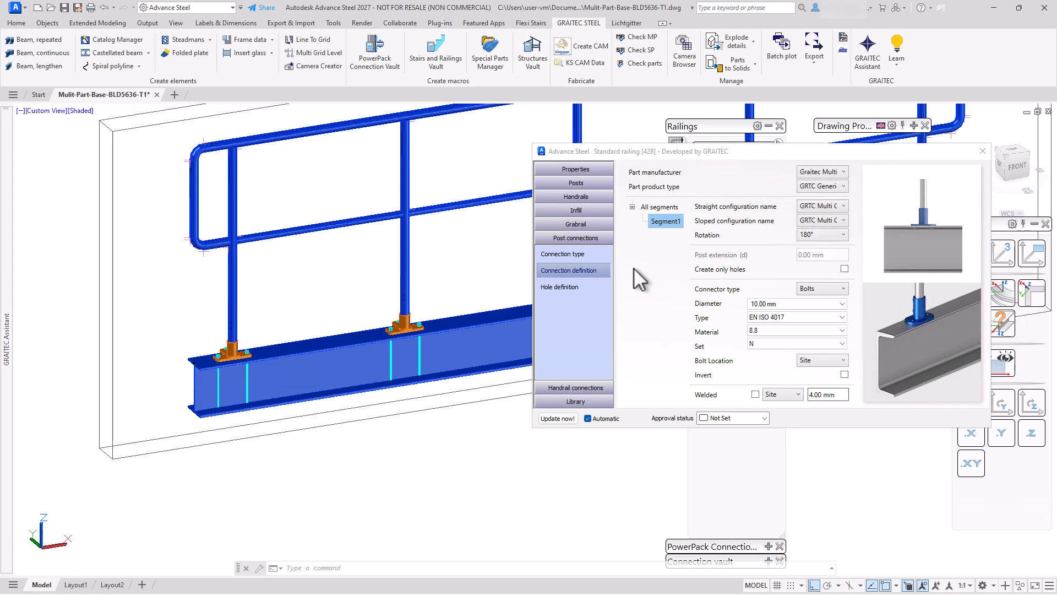
click(817, 236)
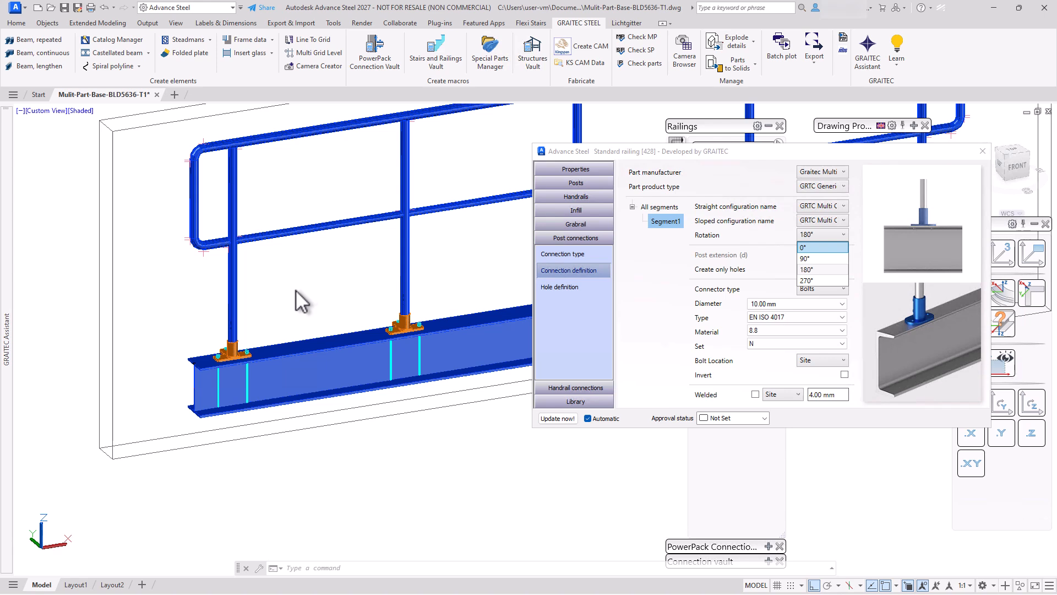
key(Return)
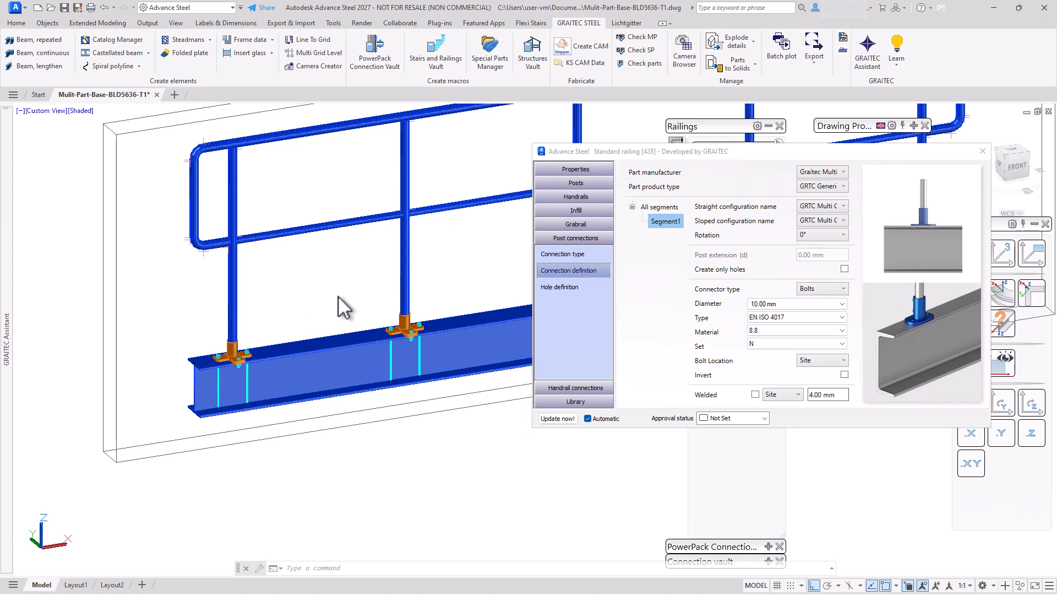
- Set the posts' side offset to 25 mm and close the railing properties
click(574, 184)
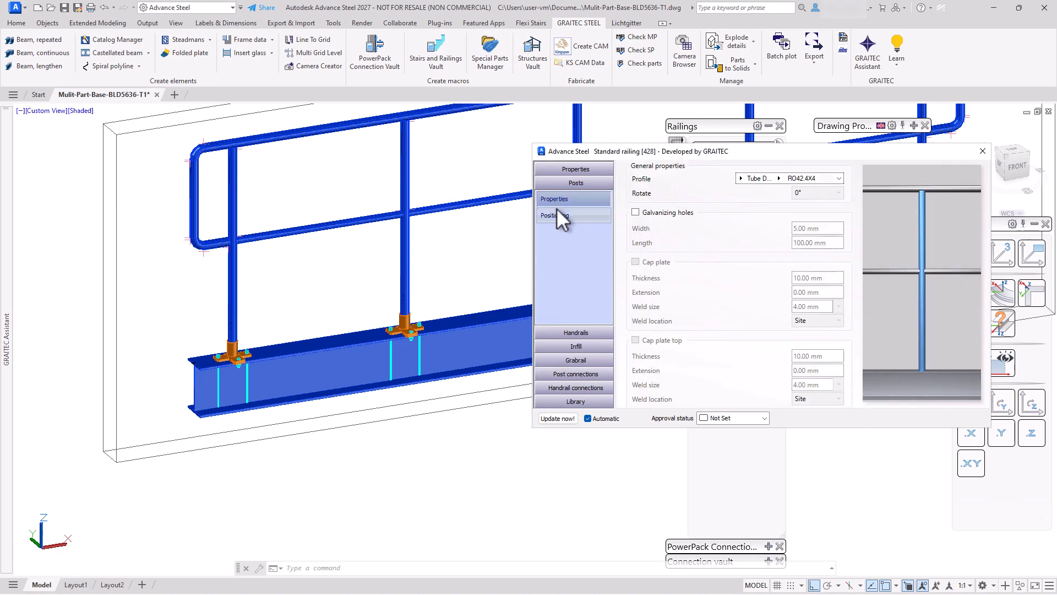
click(555, 216)
click(814, 187)
text(25)
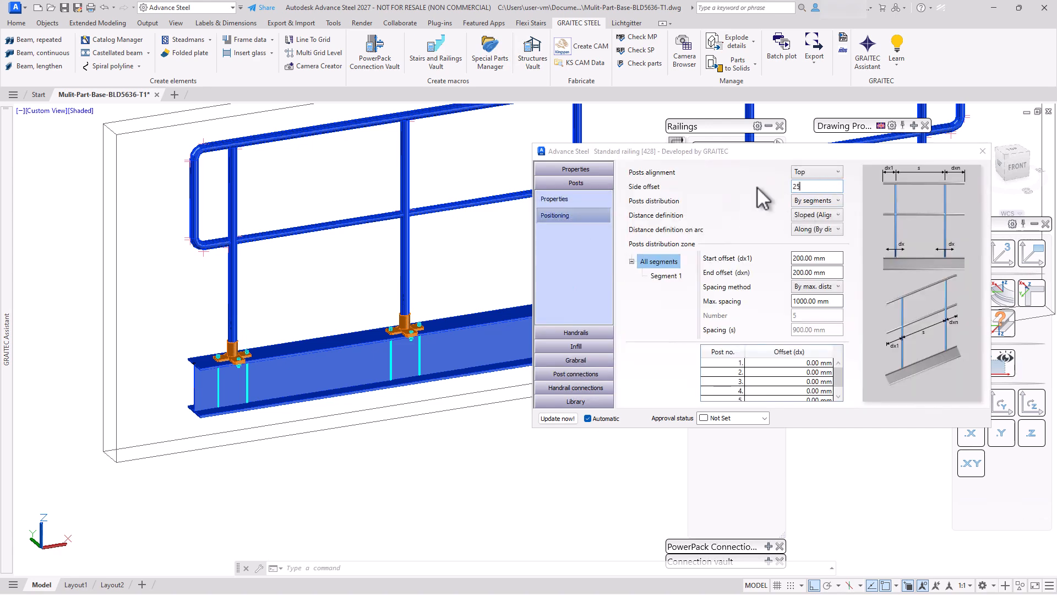
key(Return)
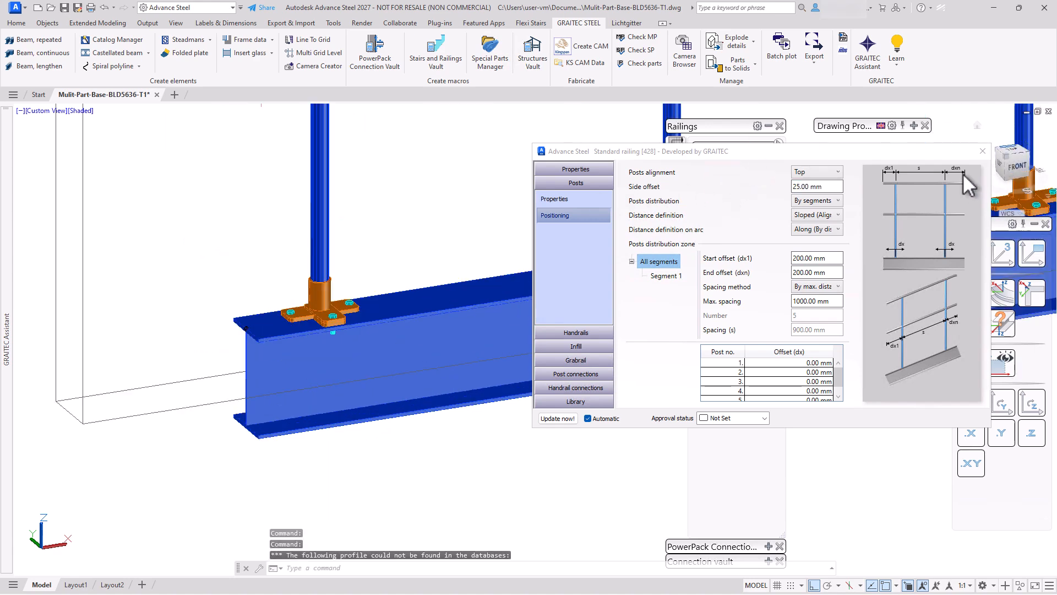
click(983, 151)
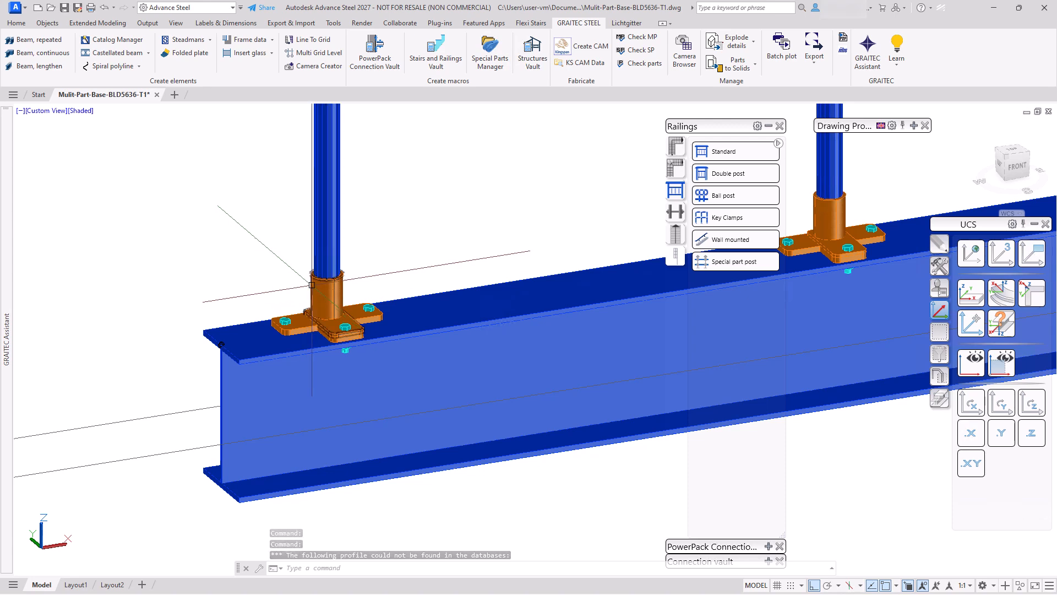
- Copy the special parts of the first post's multi-part base to the empty area beside the beam's end
click(301, 320)
scroll(297, 326, up, 2)
click(298, 326)
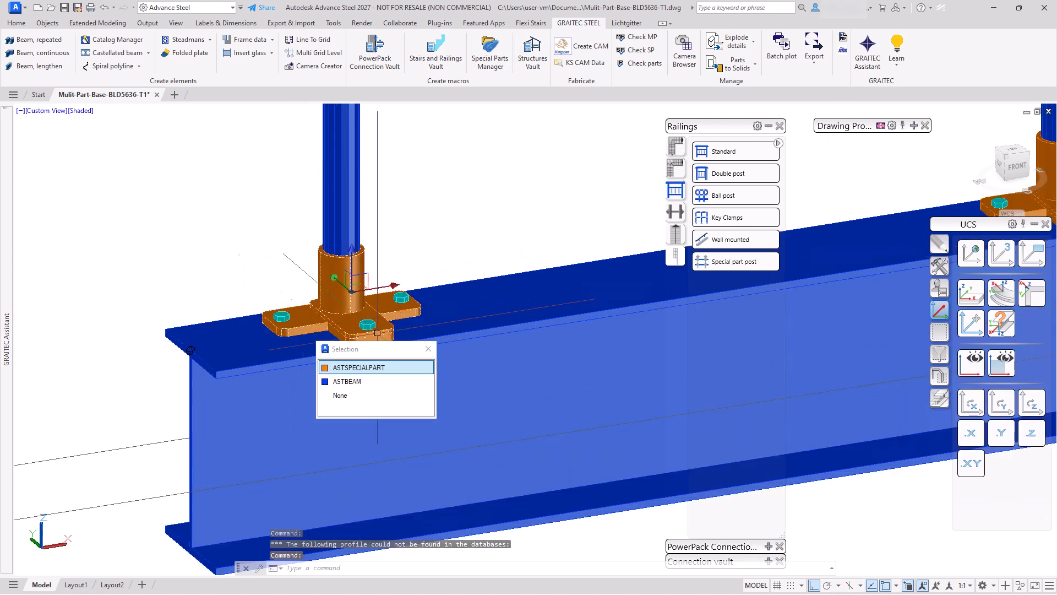
scroll(384, 292, up, 3)
click(401, 269)
scroll(453, 175, down, 4)
scroll(279, 174, down, 2)
middle_drag(272, 161, 294, 267)
right_click(283, 235)
click(321, 323)
click(314, 272)
middle_drag(180, 293, 462, 236)
click(132, 277)
right_click(94, 276)
- Move the copied socket part straight up, clear of the other two base parts
click(101, 281)
click(195, 280)
right_click(122, 279)
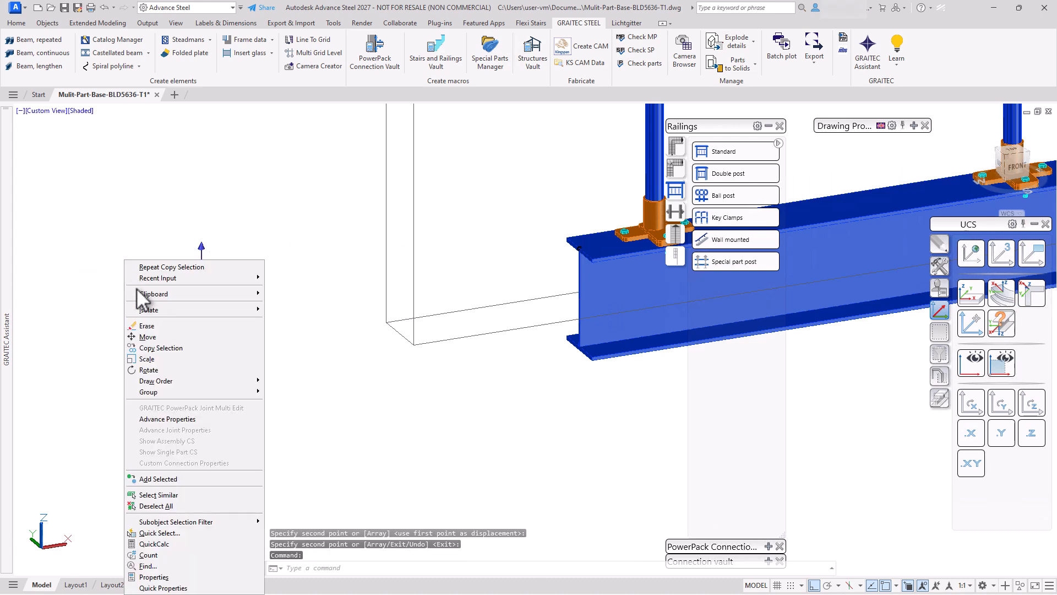
click(143, 337)
click(140, 326)
click(113, 241)
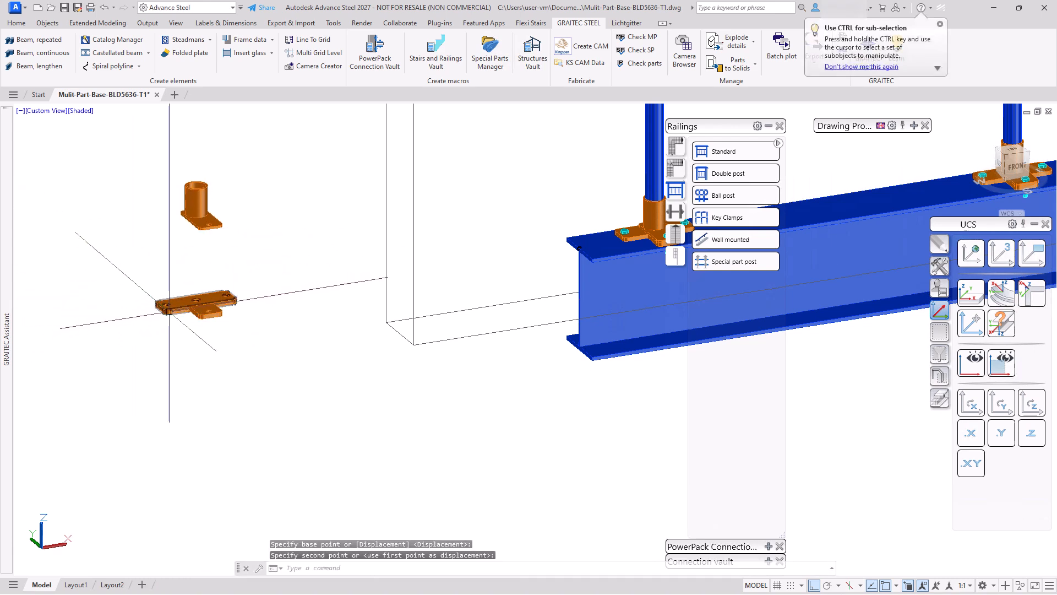
- Move the copied long plate away from the smaller plate so all base parts are separated
click(169, 309)
right_click(87, 267)
click(117, 337)
click(120, 354)
click(88, 329)
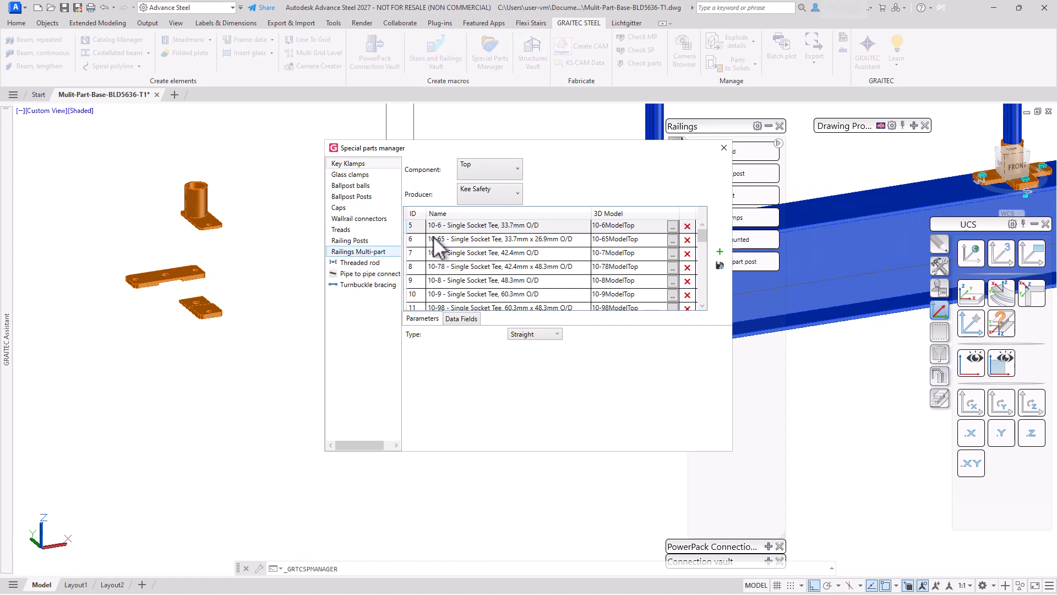
- Open the Railings Multi-part category in the special parts manager and review its producer, product type and configuration options
click(377, 259)
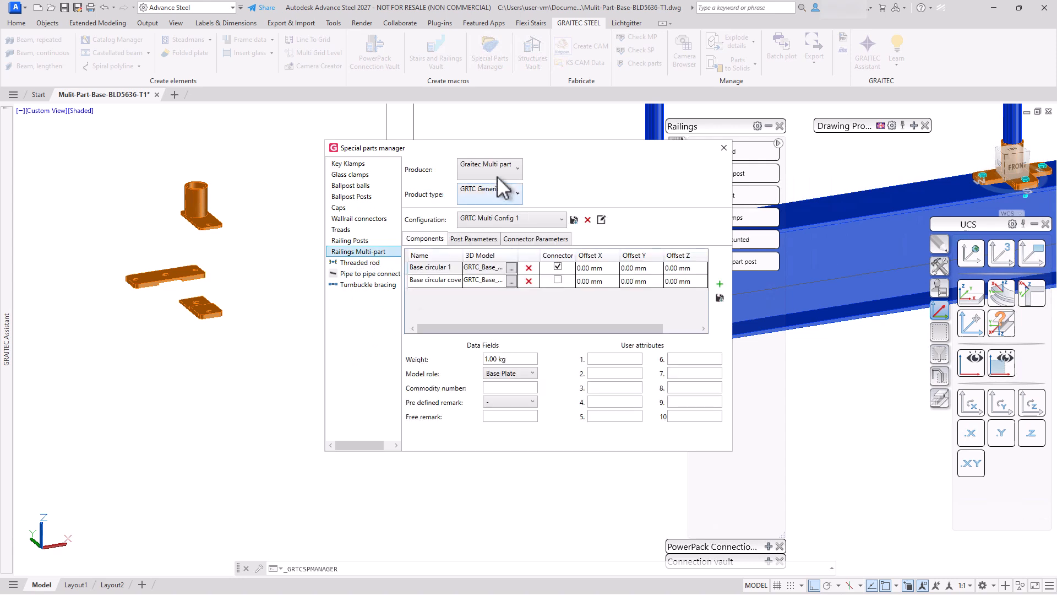
click(519, 171)
click(526, 194)
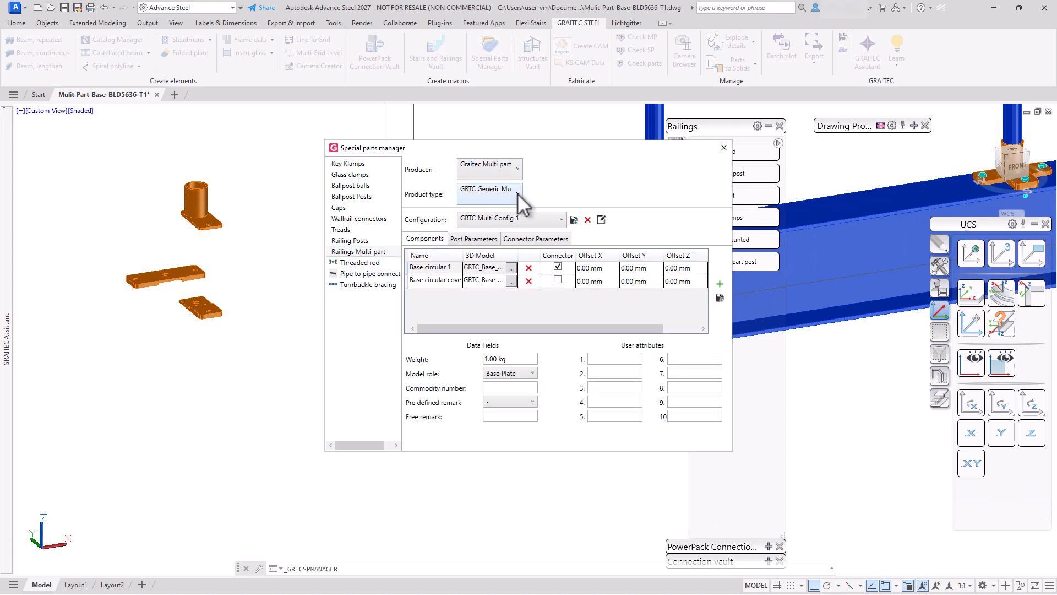
click(526, 194)
click(560, 191)
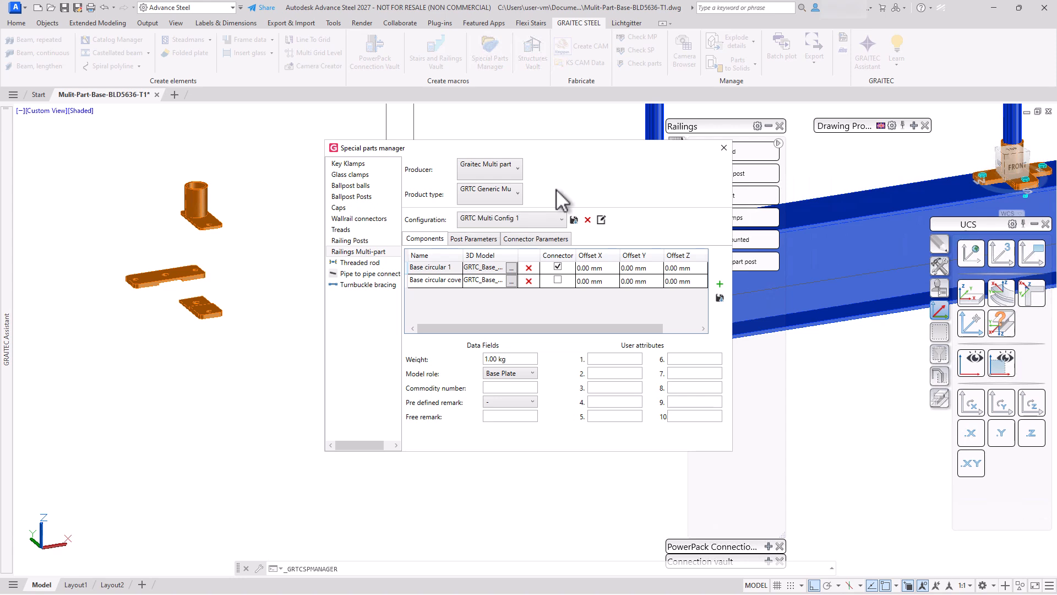
click(561, 220)
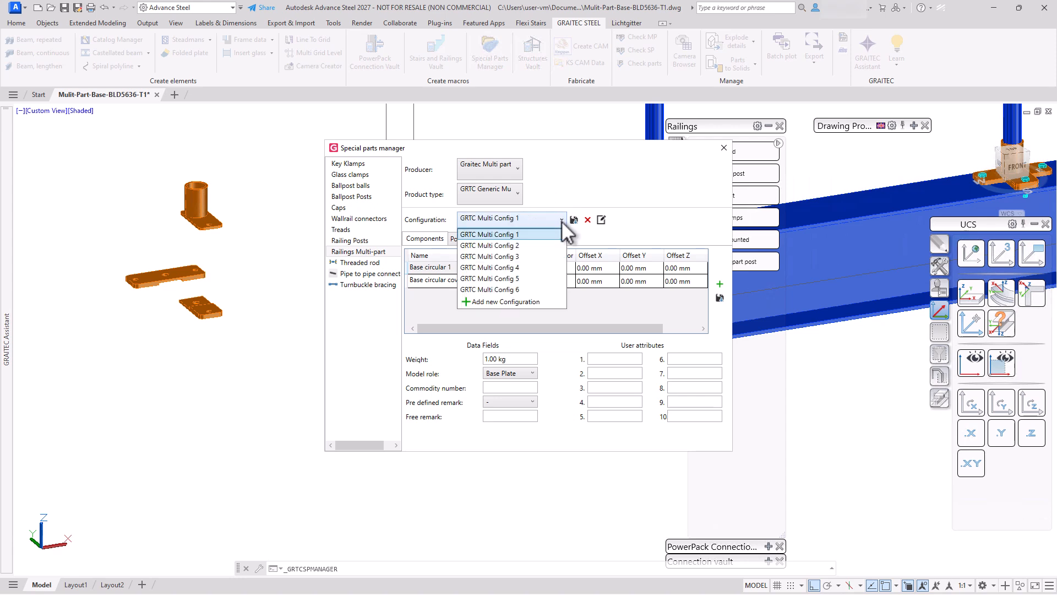
click(560, 220)
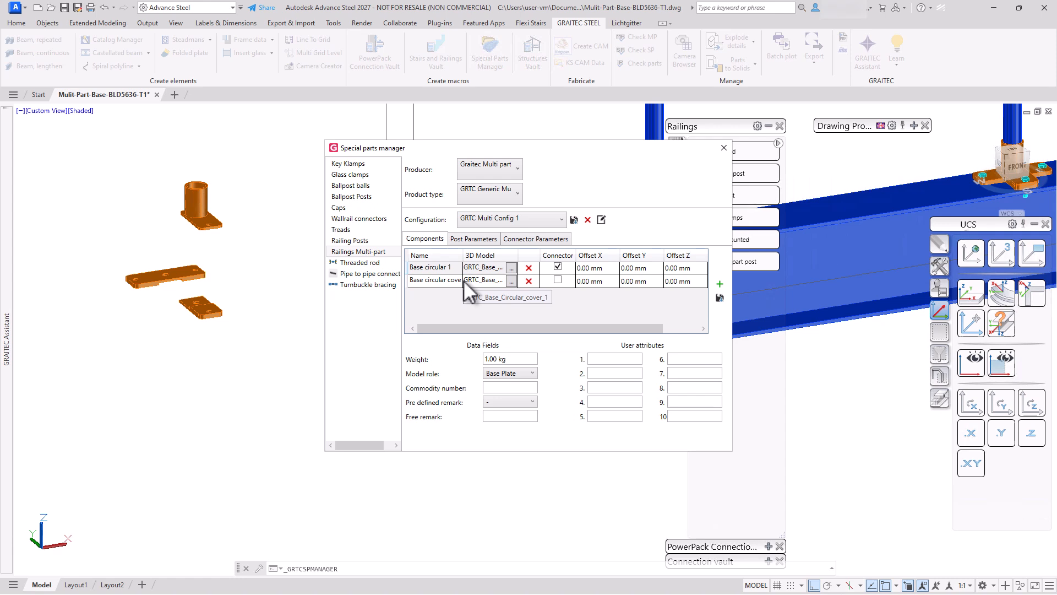
- Review the component table of GRTC Multi Config 1, including offsets, rotation and the model role options of Base circular 1
drag(451, 328, 578, 329)
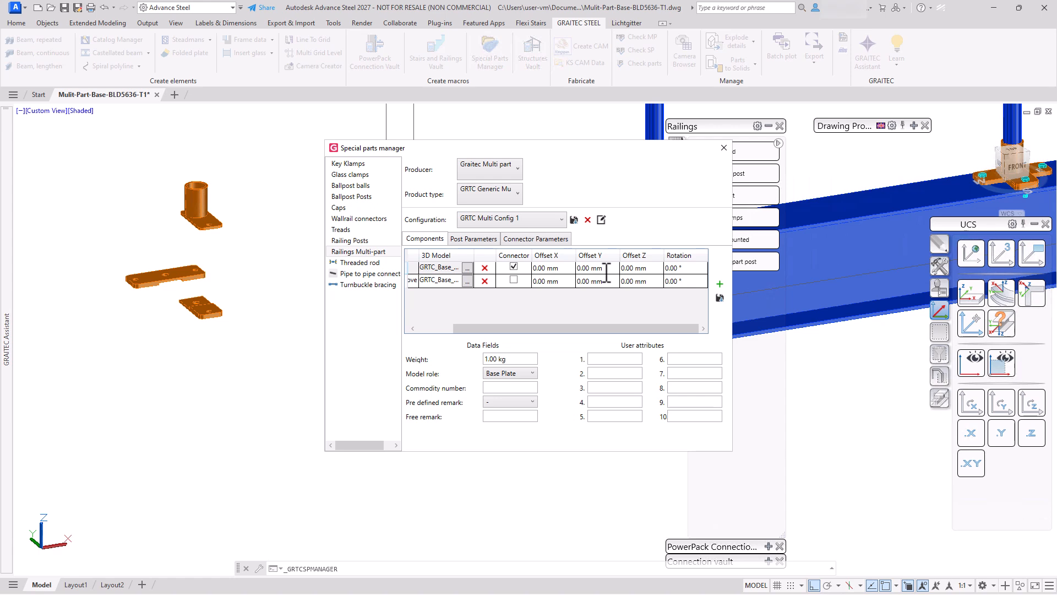
drag(567, 326, 532, 330)
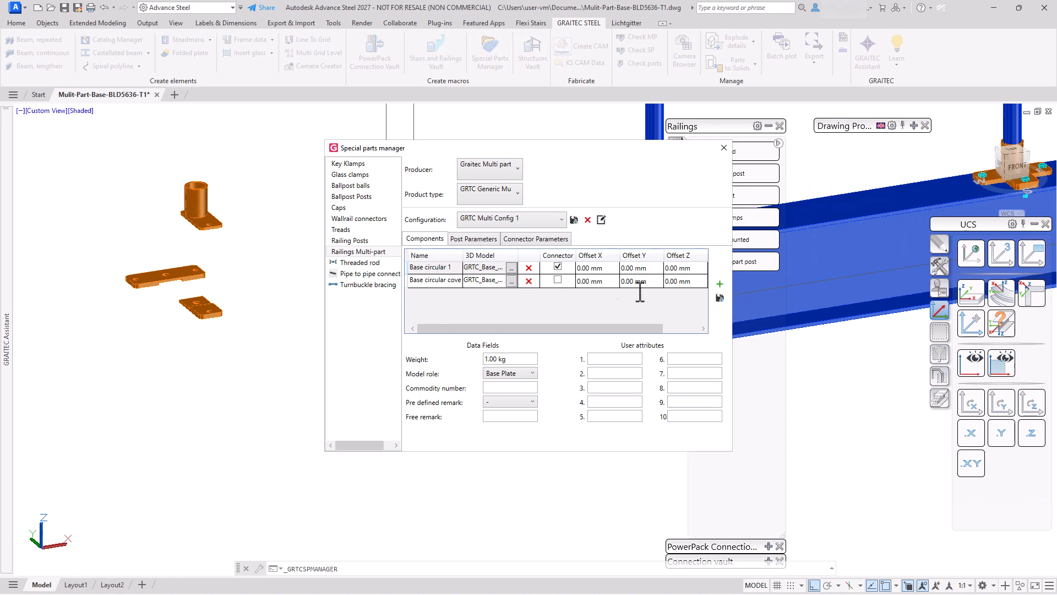
click(427, 242)
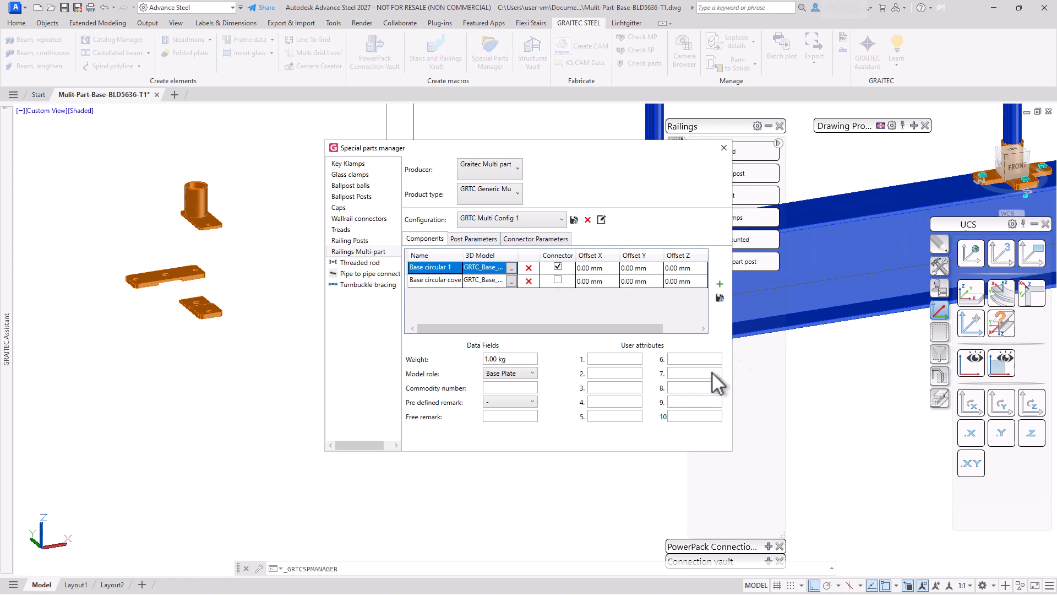
click(524, 377)
click(524, 378)
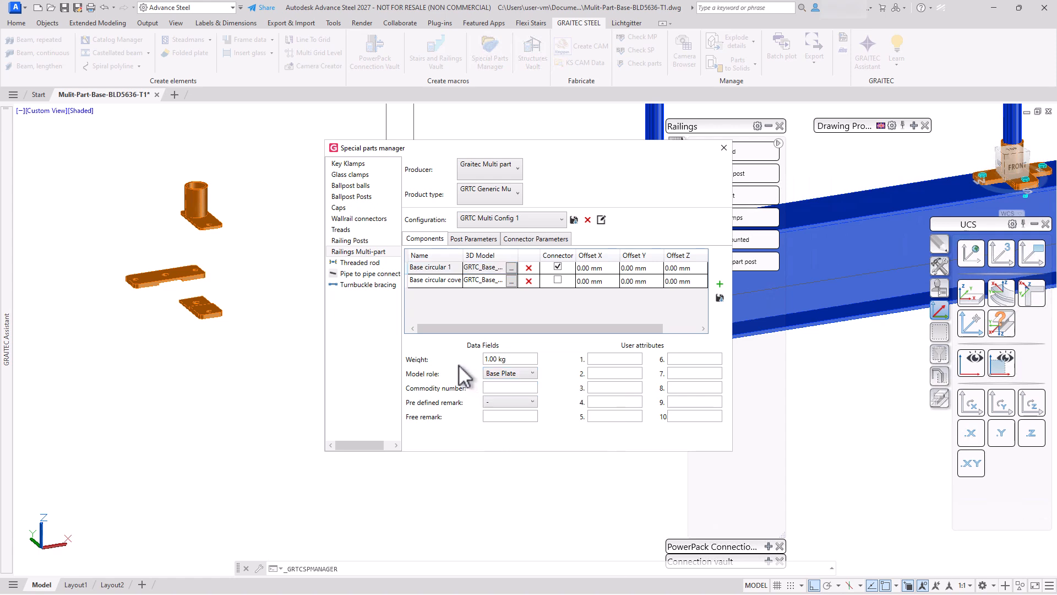
- Review the post parameters of GRTC Multi Config 1, checking the post alignment, base type and base shape options
click(457, 237)
click(556, 269)
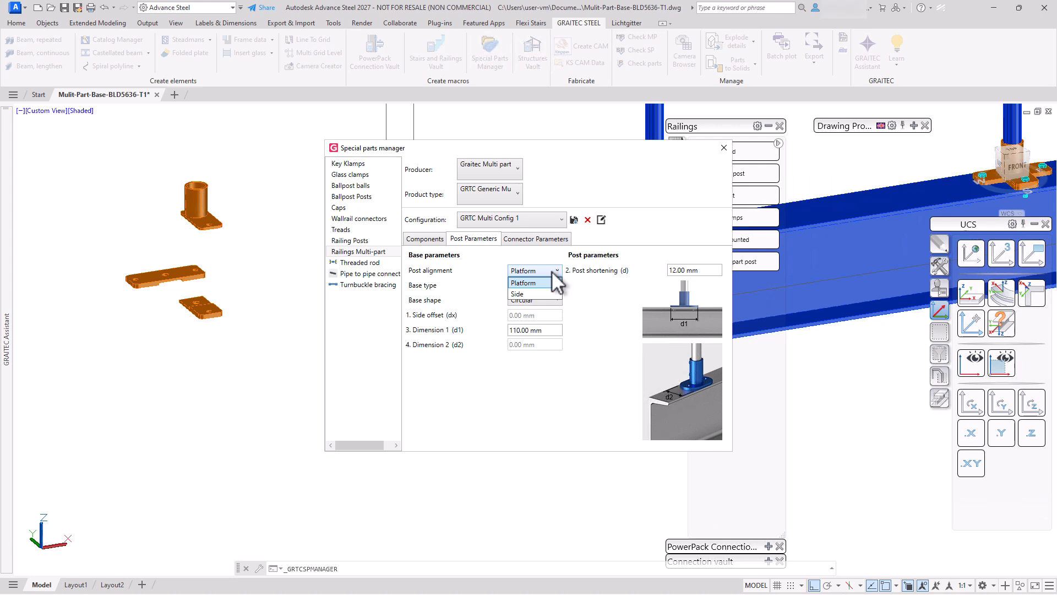
click(550, 270)
click(550, 270)
click(467, 283)
click(536, 285)
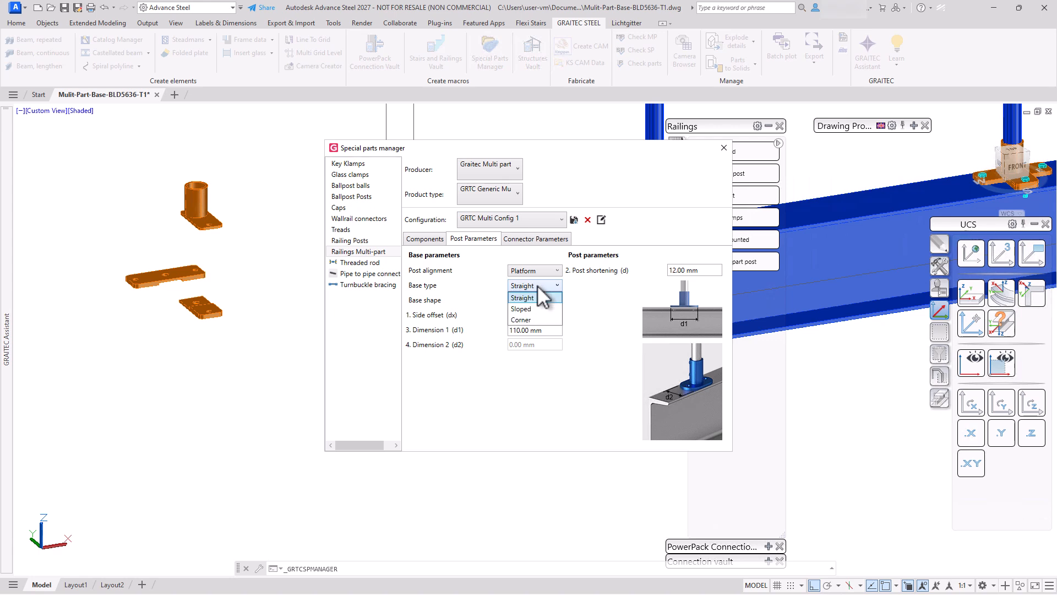
click(482, 292)
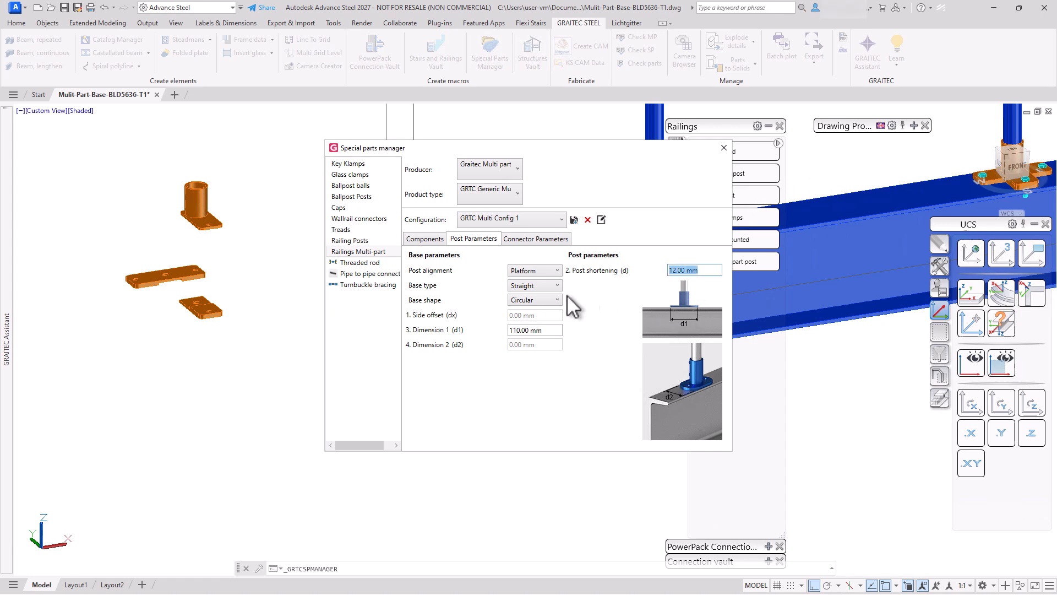
click(544, 300)
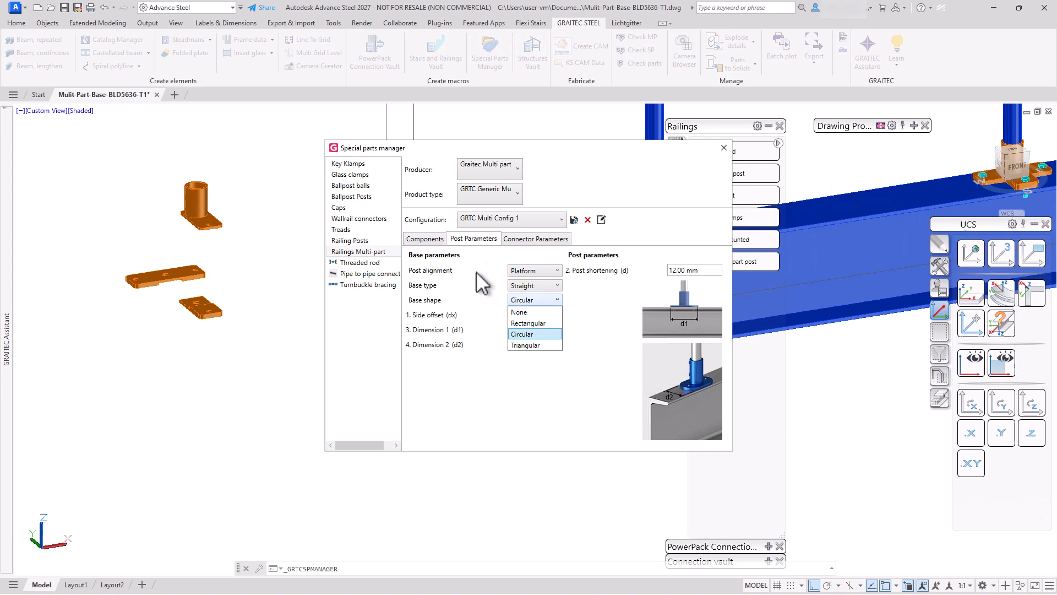
- Review the connector hole size, number and distance parameters, and return to the components and configuration list
click(515, 238)
click(509, 238)
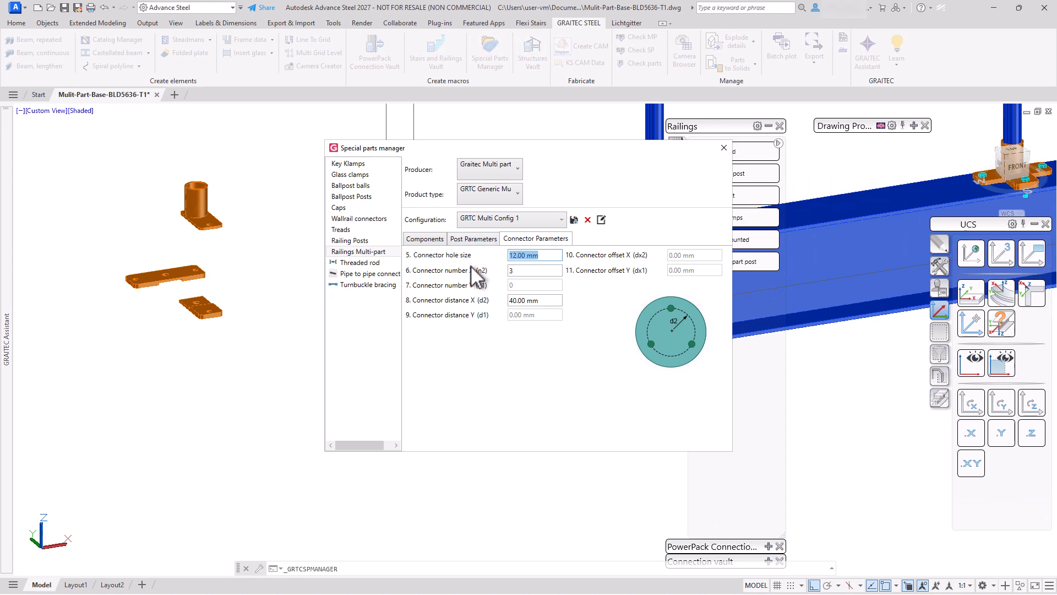
click(529, 270)
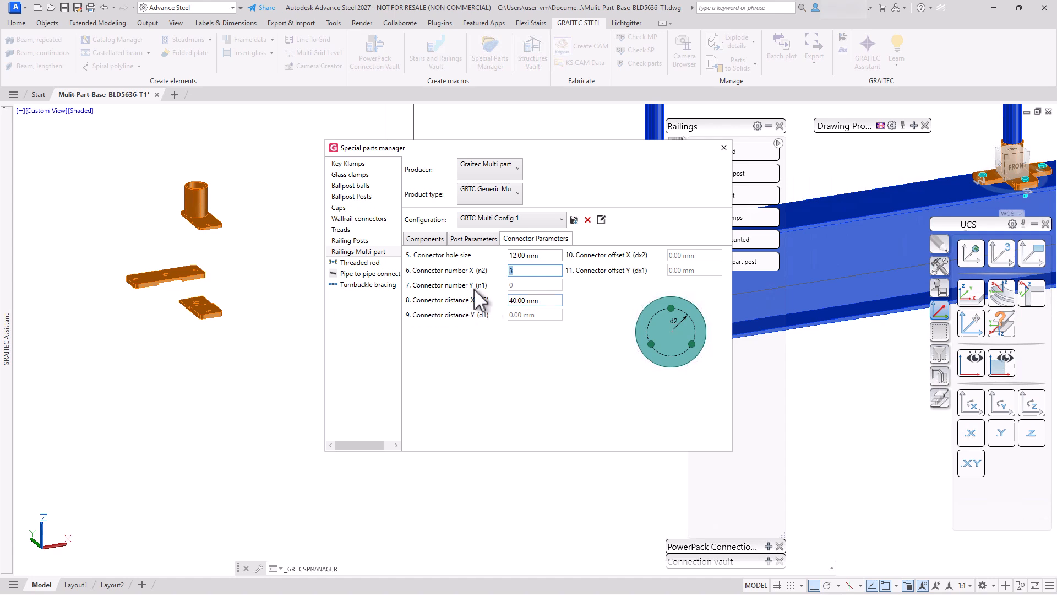
click(430, 239)
click(561, 220)
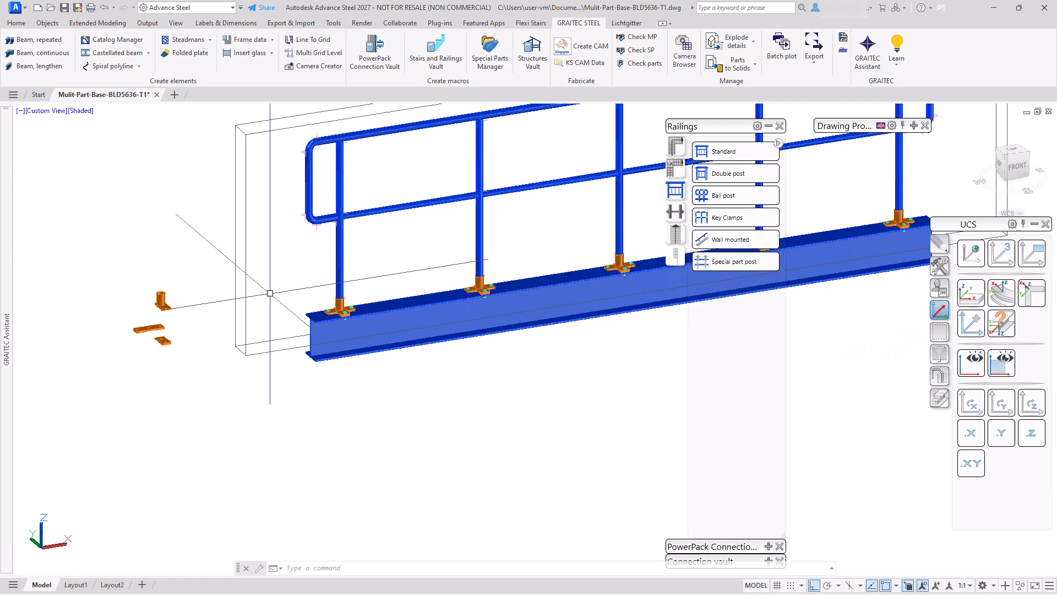
scroll(270, 292, down, 4)
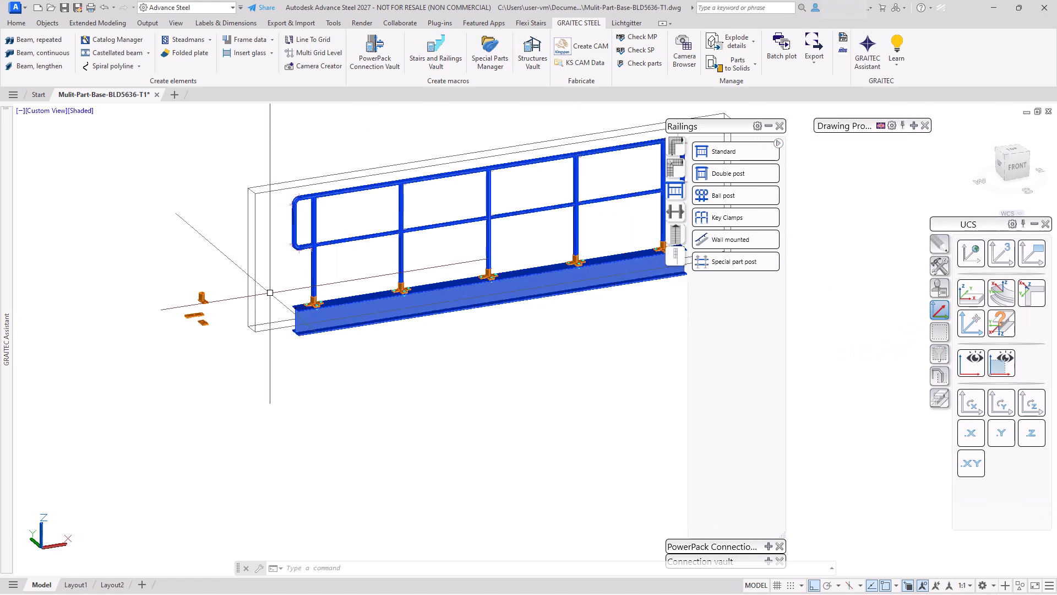
scroll(272, 286, down, 2)
middle_drag(273, 287, 271, 303)
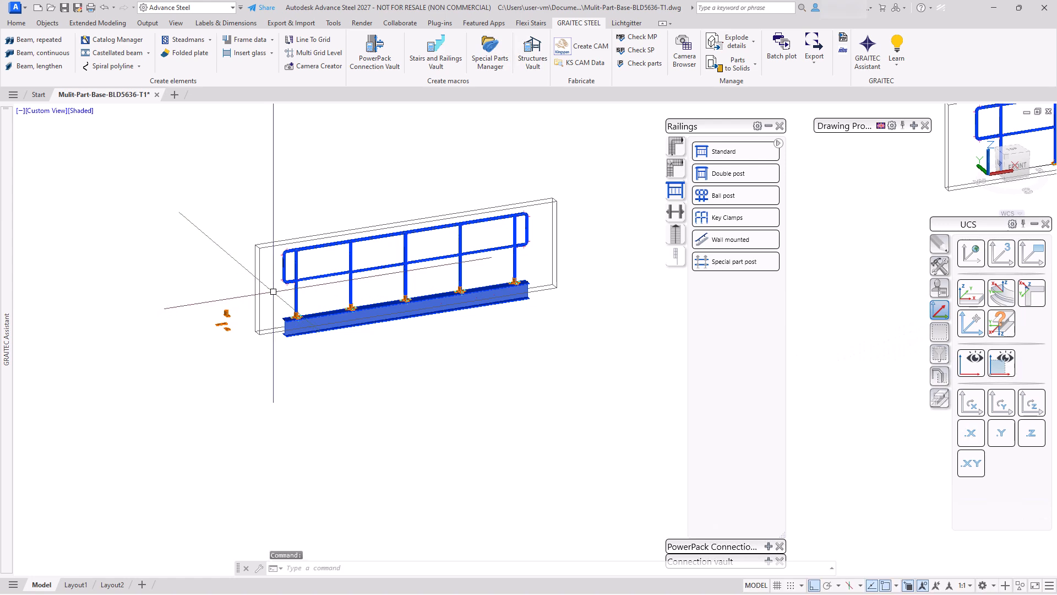